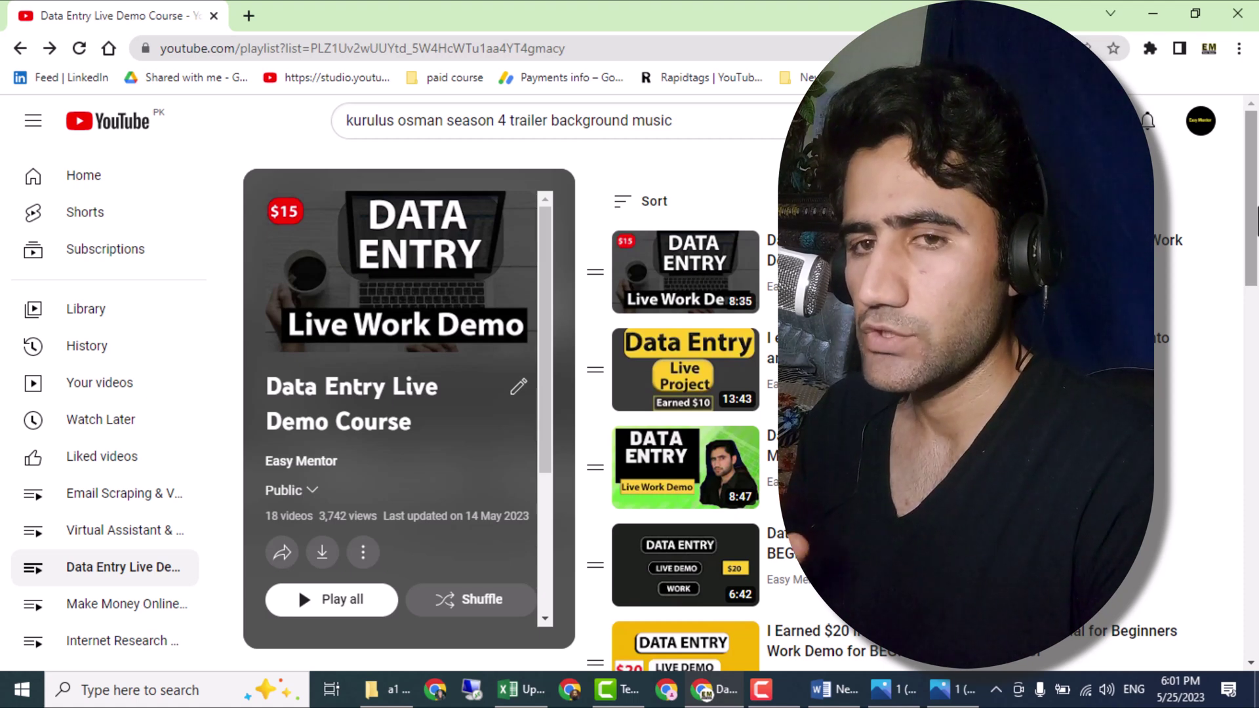
Step: Scroll the playlist down until the 'Data Entry Work On Upwork' video is visible
left_click_drag(1256, 223, 1245, 361)
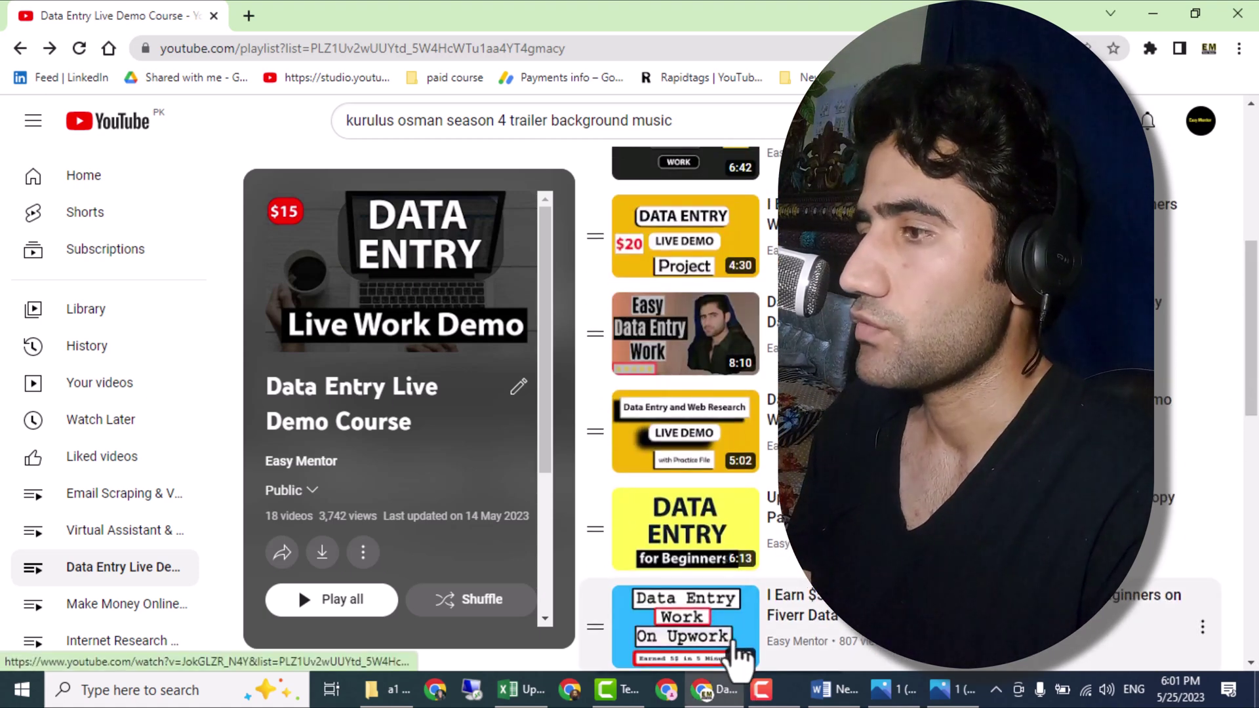
Step: Add the price 30$ below the task description in Word and preview both magazine photos
left_click(836, 690)
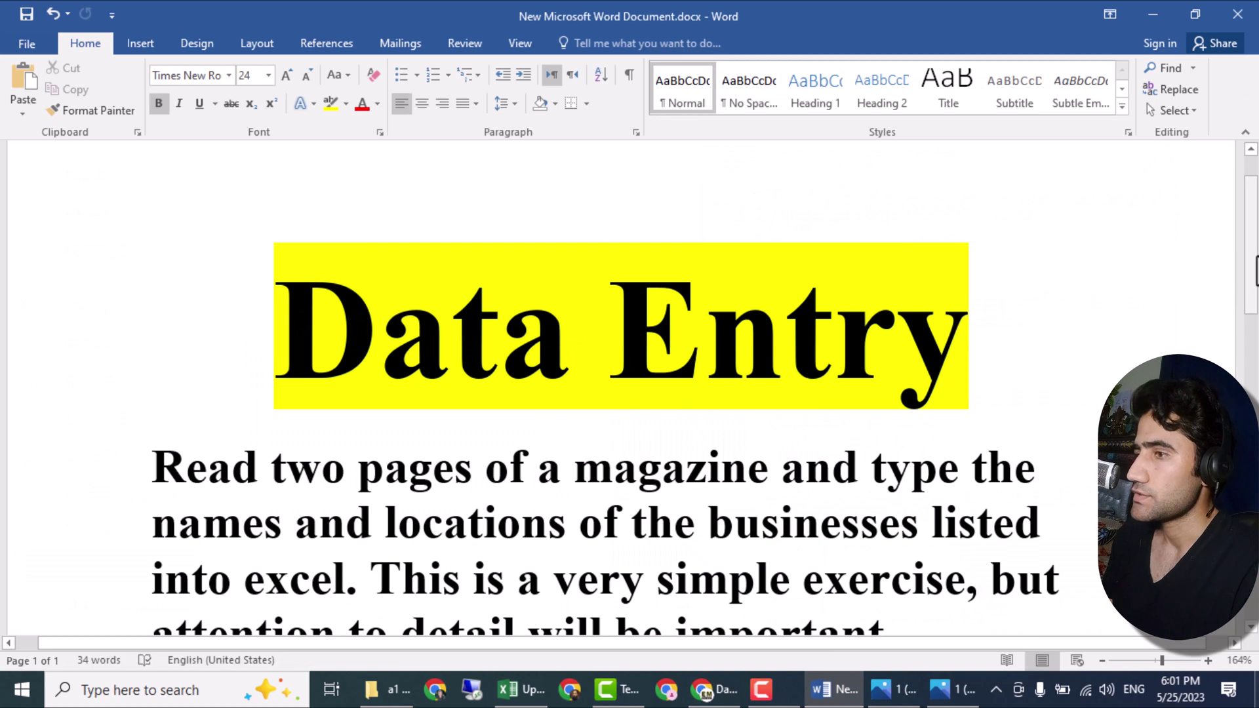
type("30$")
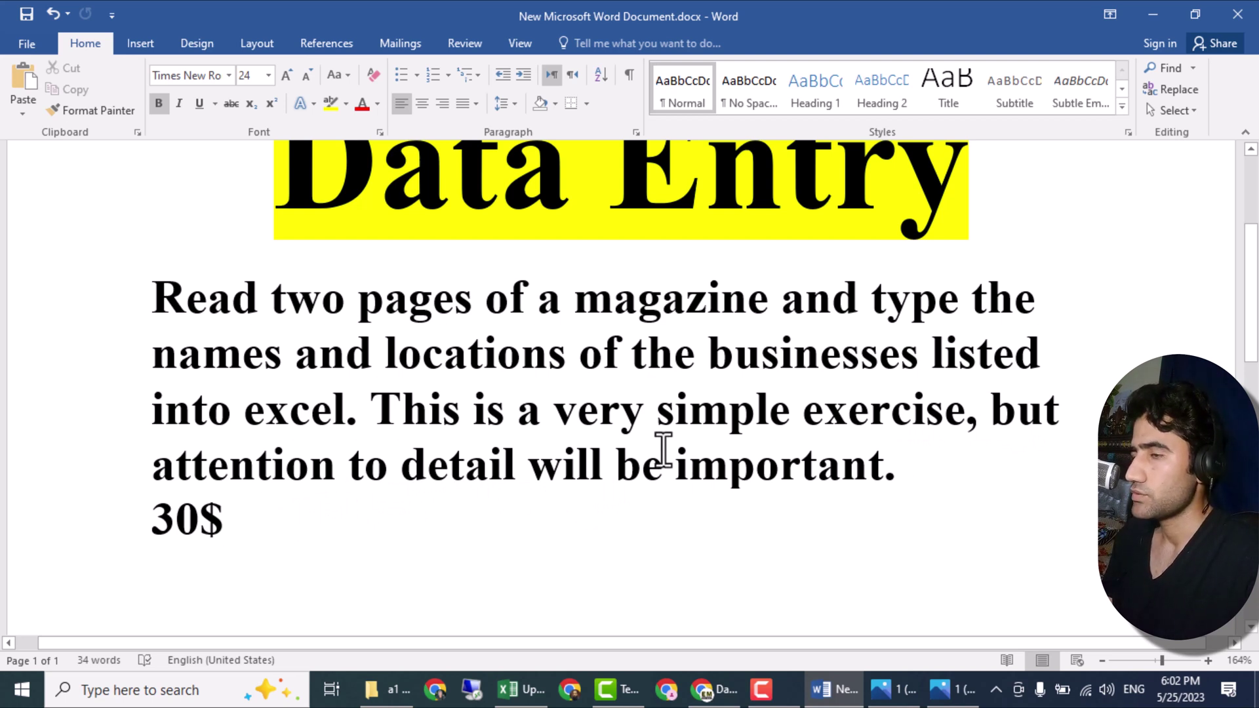
left_click(882, 690)
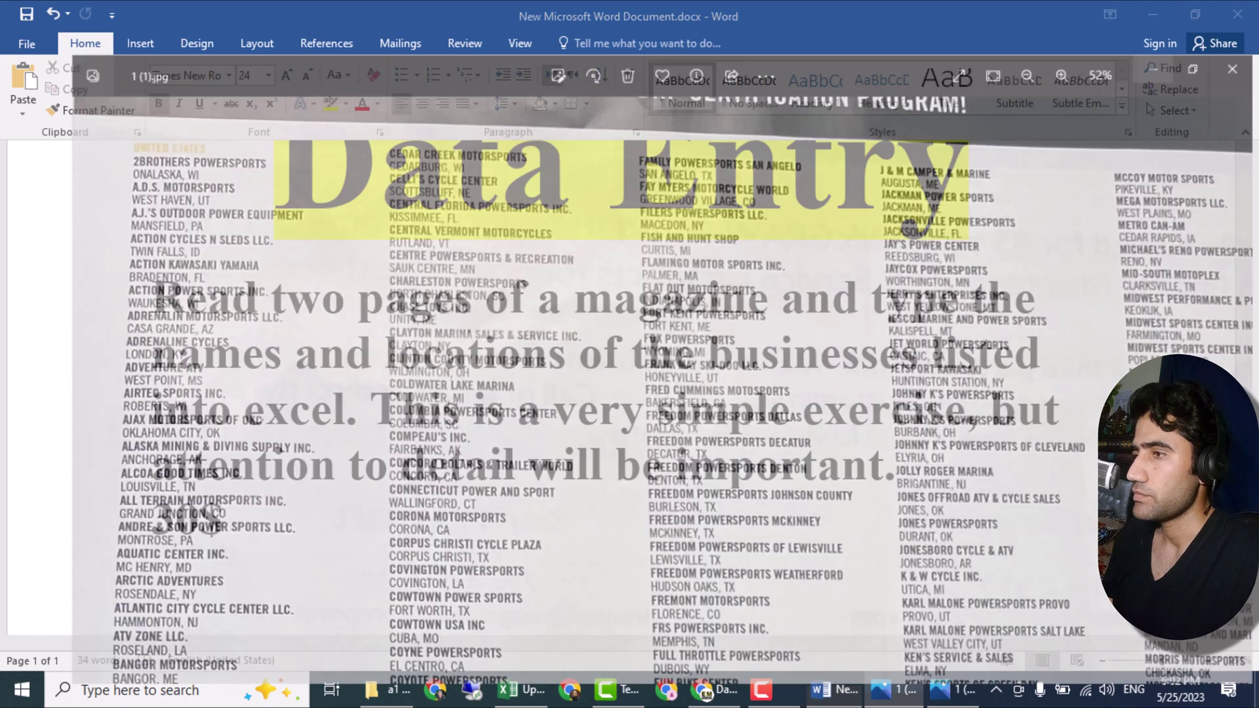
left_click(950, 689)
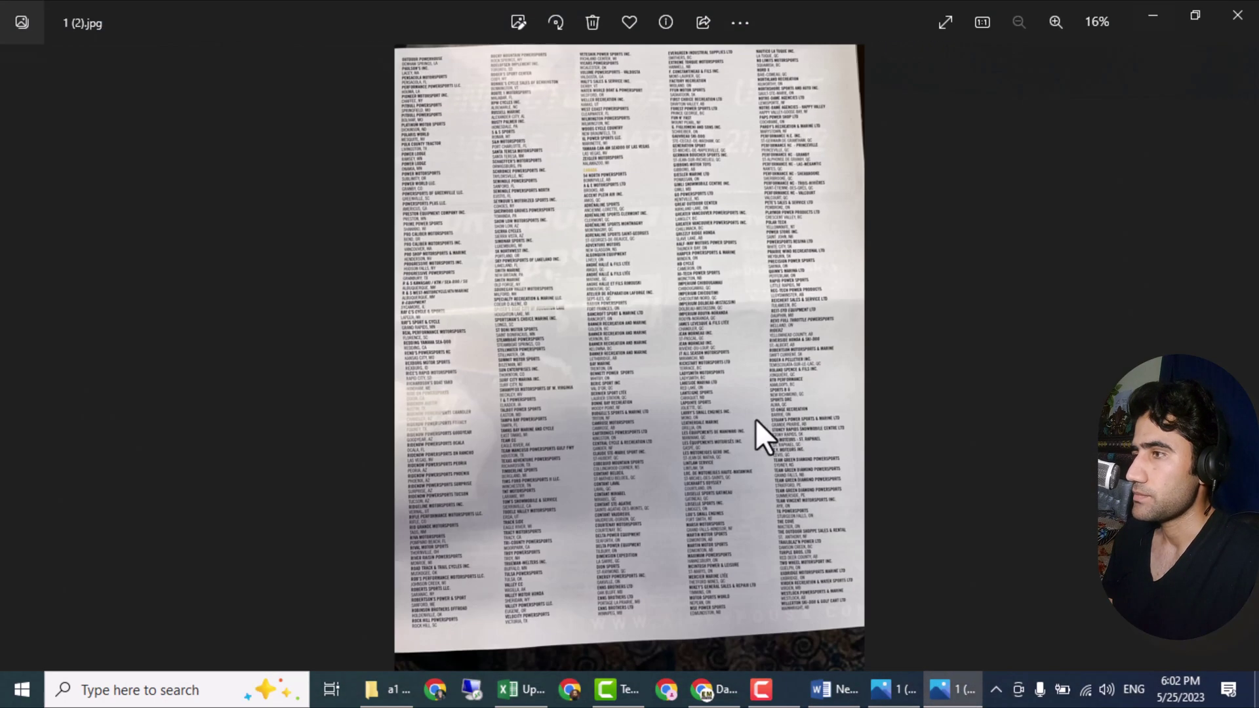
key("alt+Tab")
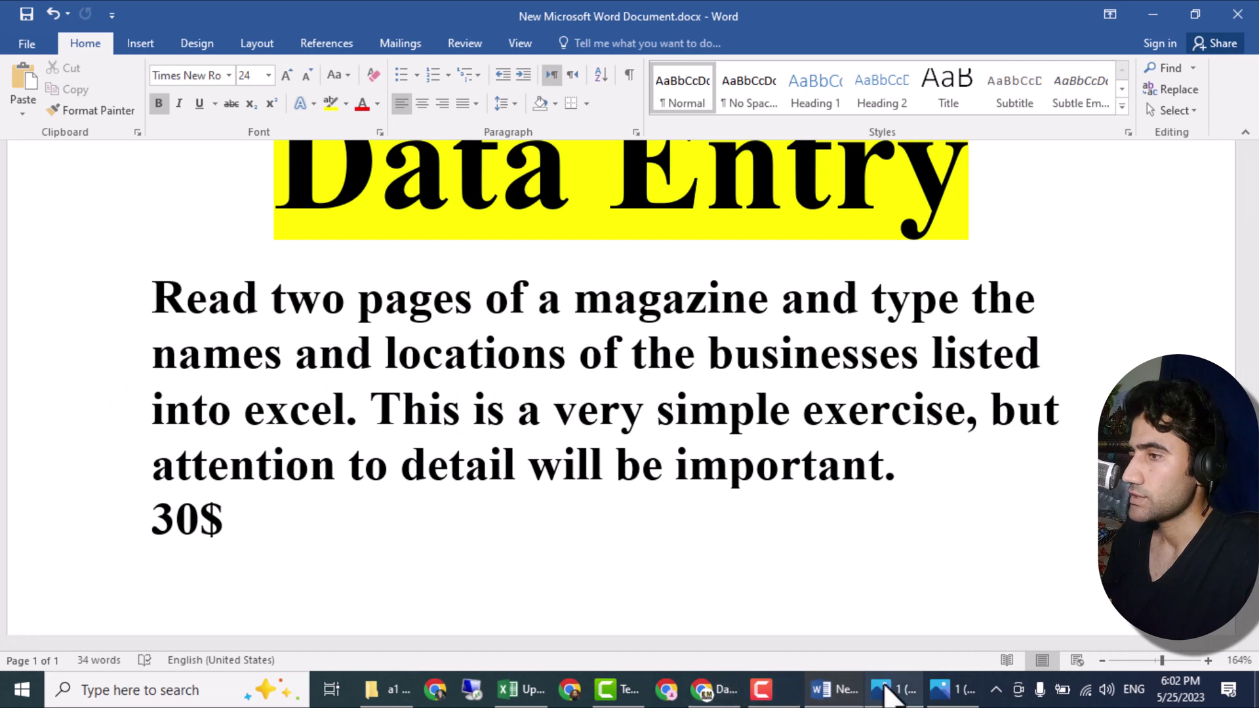
Step: Switch to Upwork.xlsx, showing its empty Company Name, City and State table
left_click(500, 703)
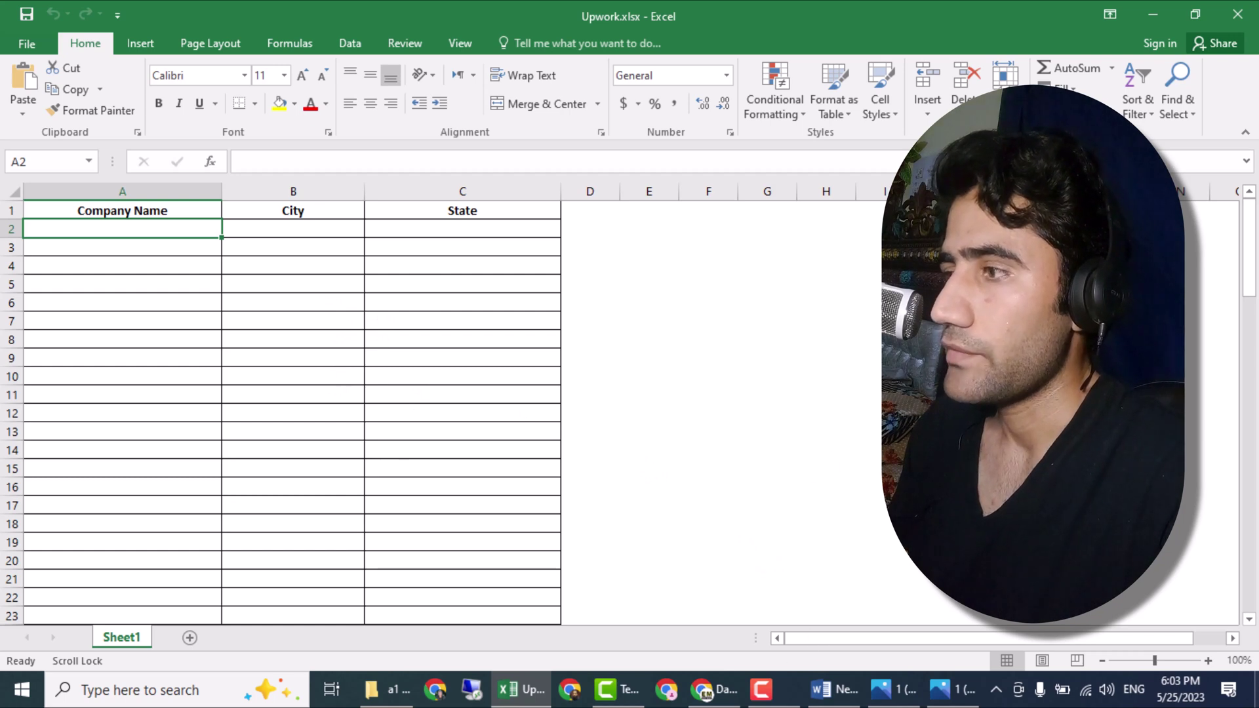
Step: Bring up the magazine photo 1 (1).jpg listing powersports dealers
left_click(832, 689)
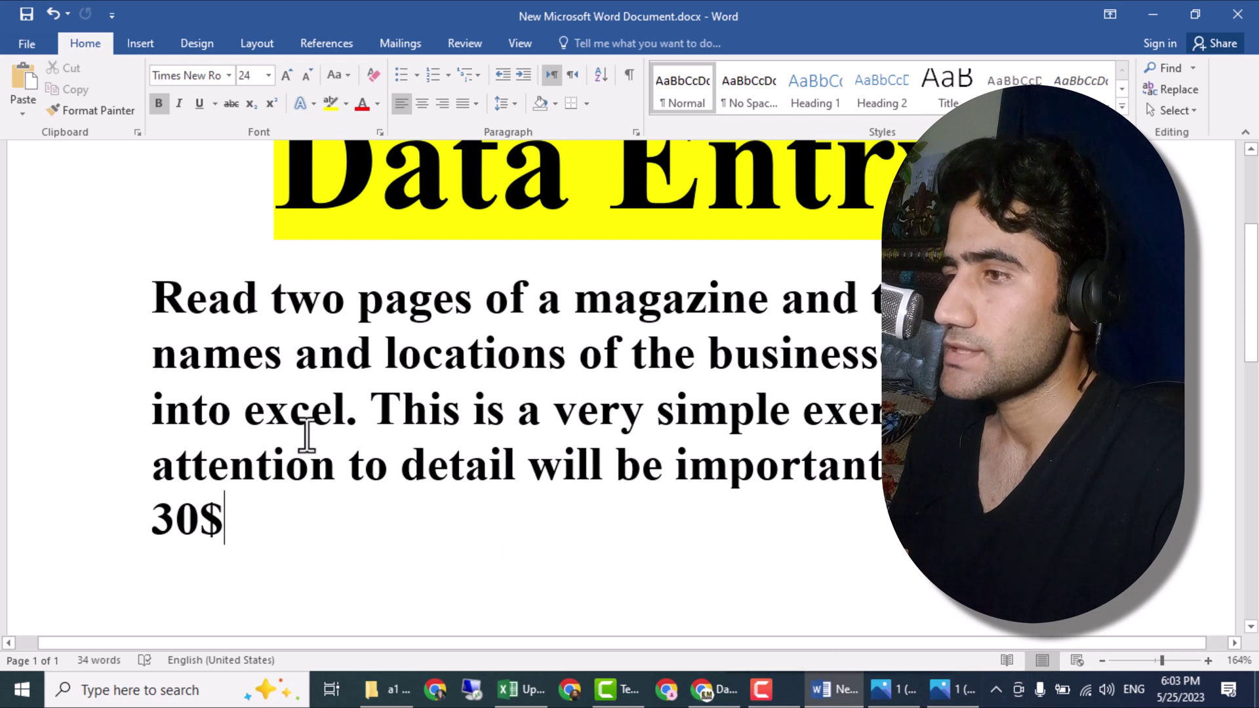
left_click(895, 689)
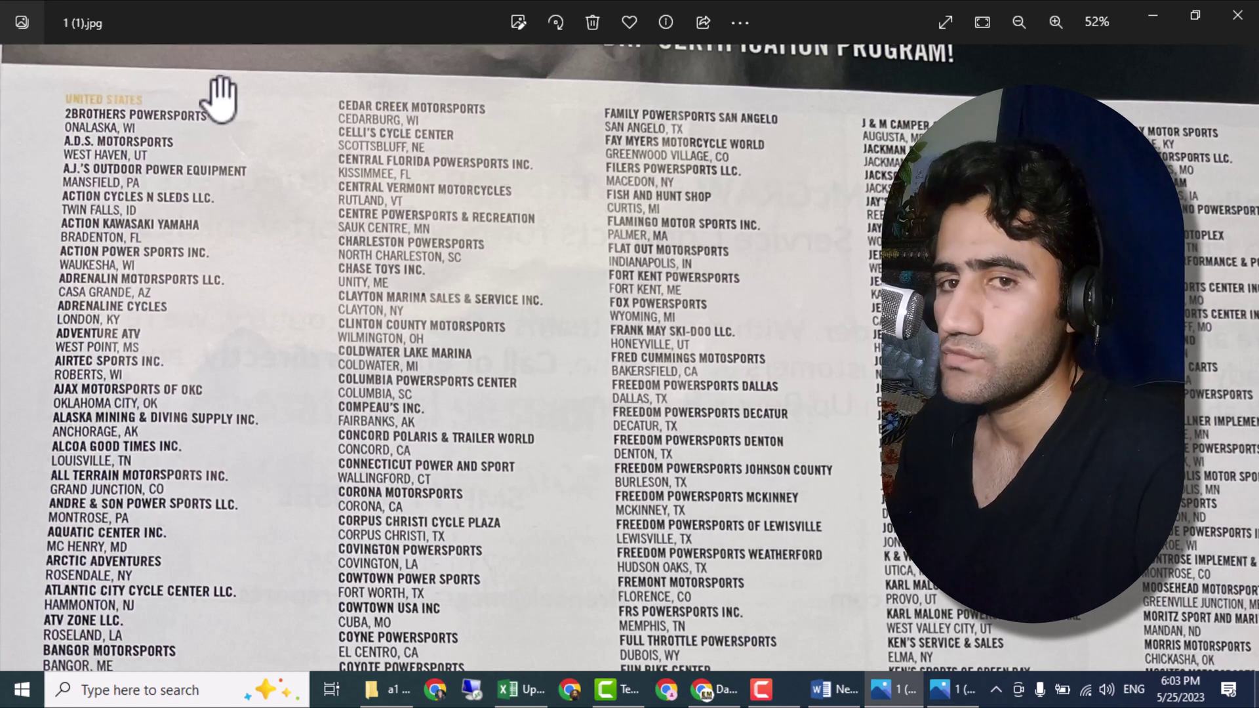
Step: Zoom the magazine photo to 121% and pan to the top of the first column
left_click(1049, 22)
left_click(1049, 22)
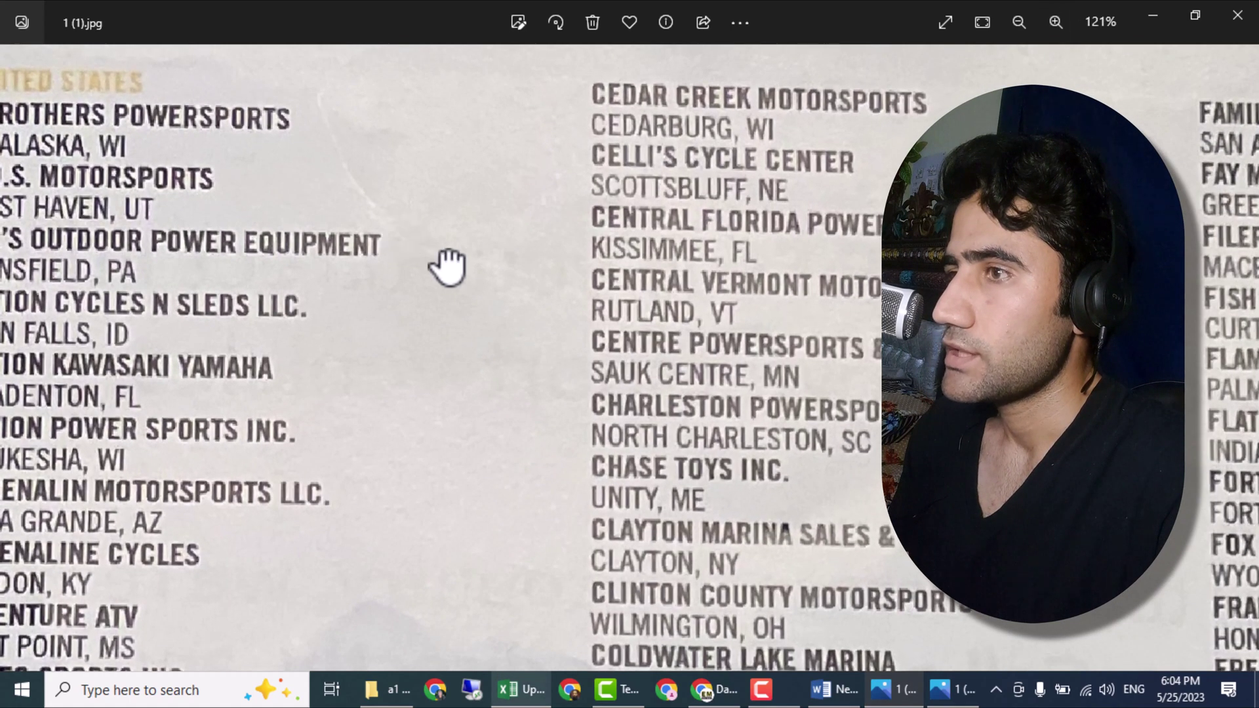
left_click_drag(445, 267, 628, 351)
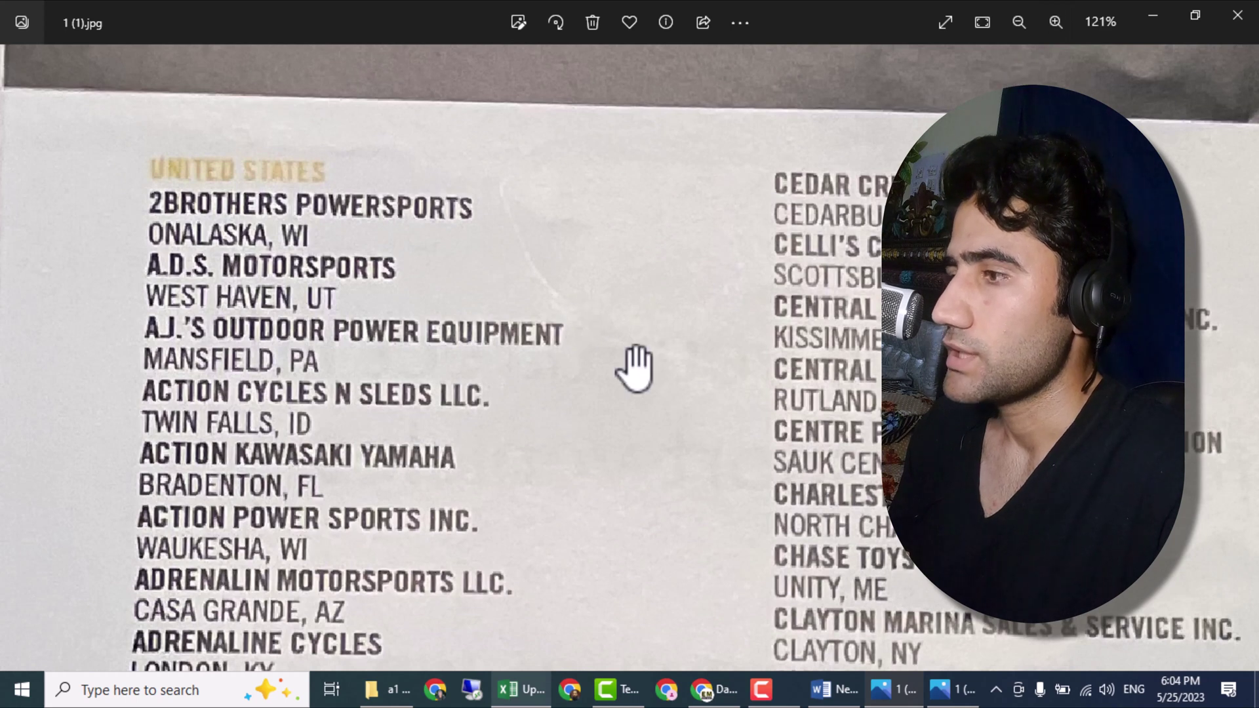
Step: Restore the Excel workbook to a smaller window placed below the photo's first entries
left_click(523, 689)
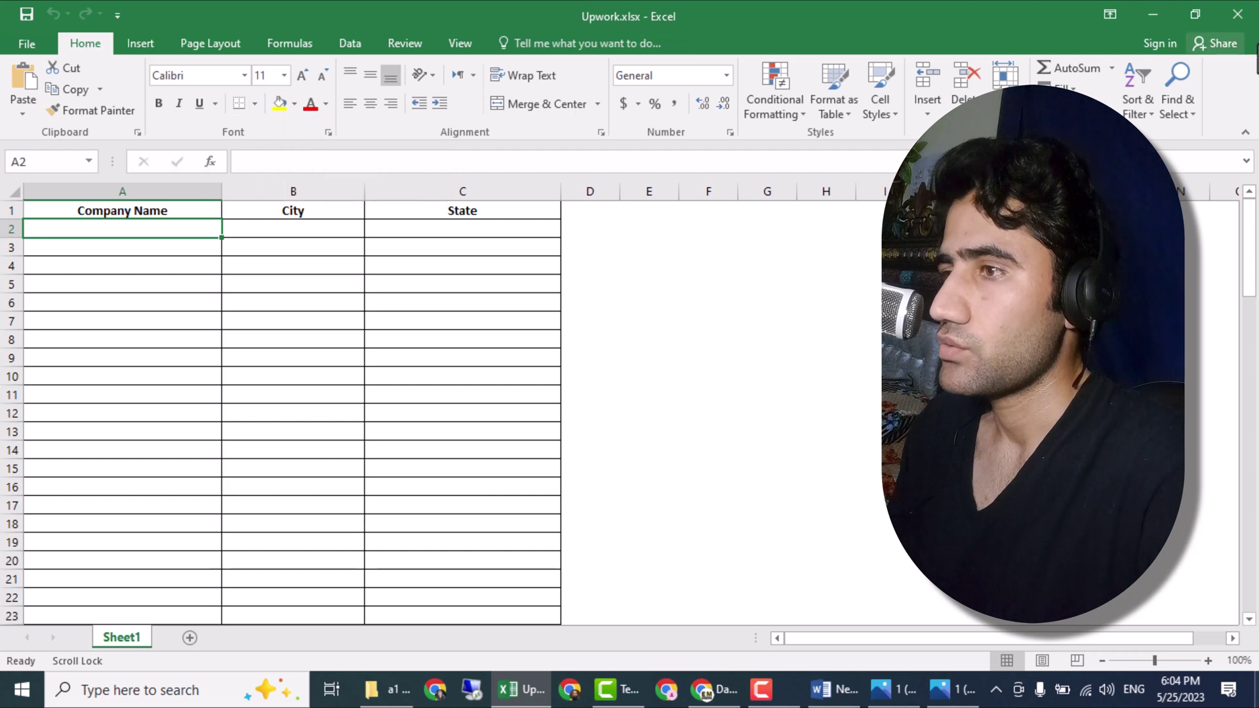
left_click(1201, 14)
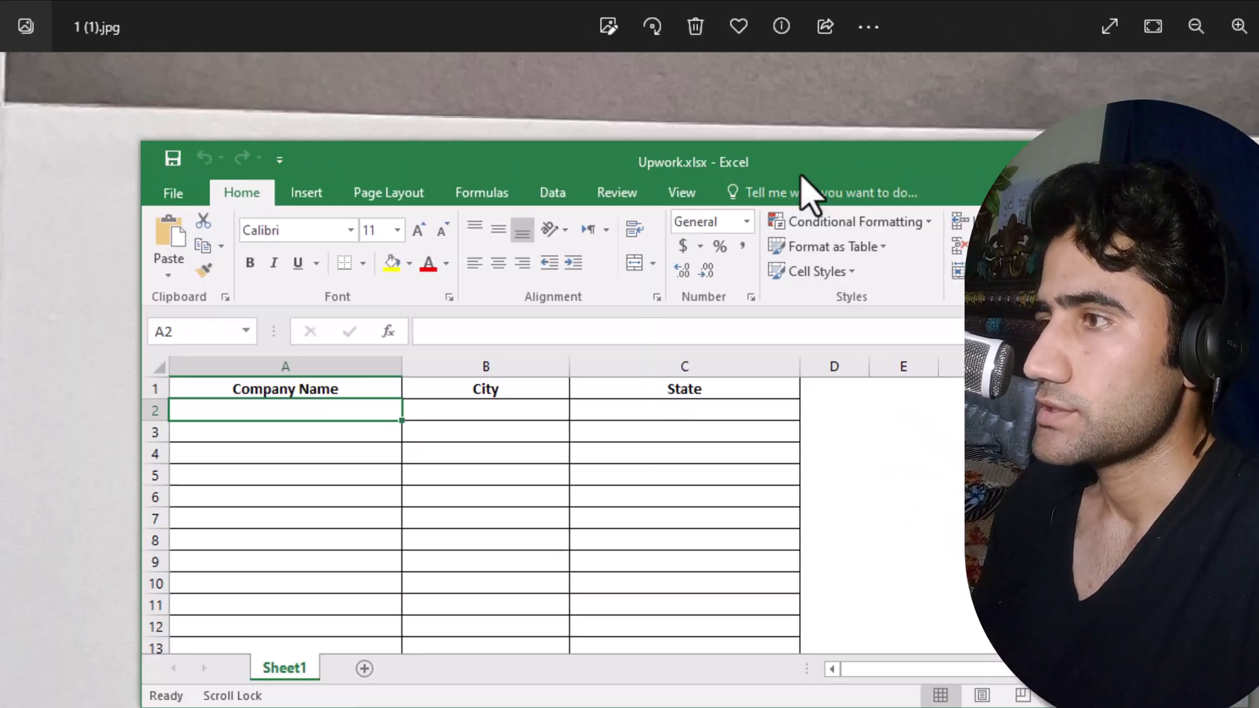
left_click_drag(801, 176, 726, 366)
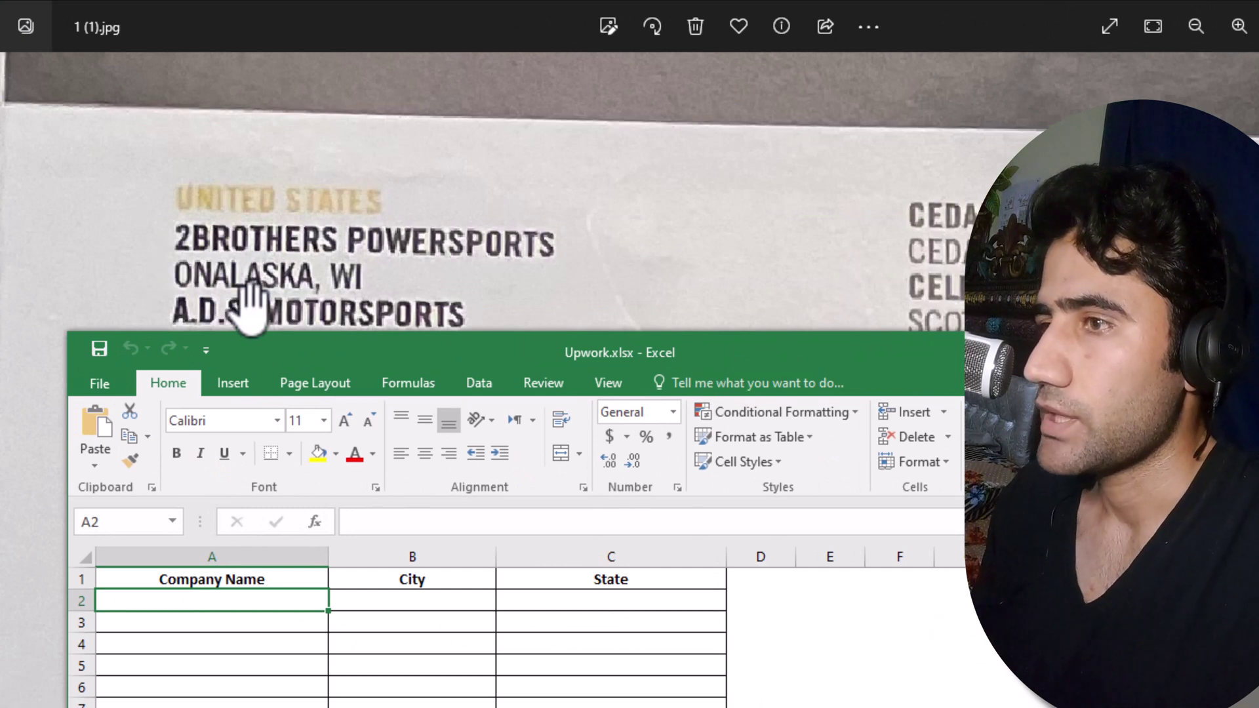
Step: Enter 2Brothers Powersports, Onalaska, WI in row 2, then lower the window to see the next listing
double_click(163, 602)
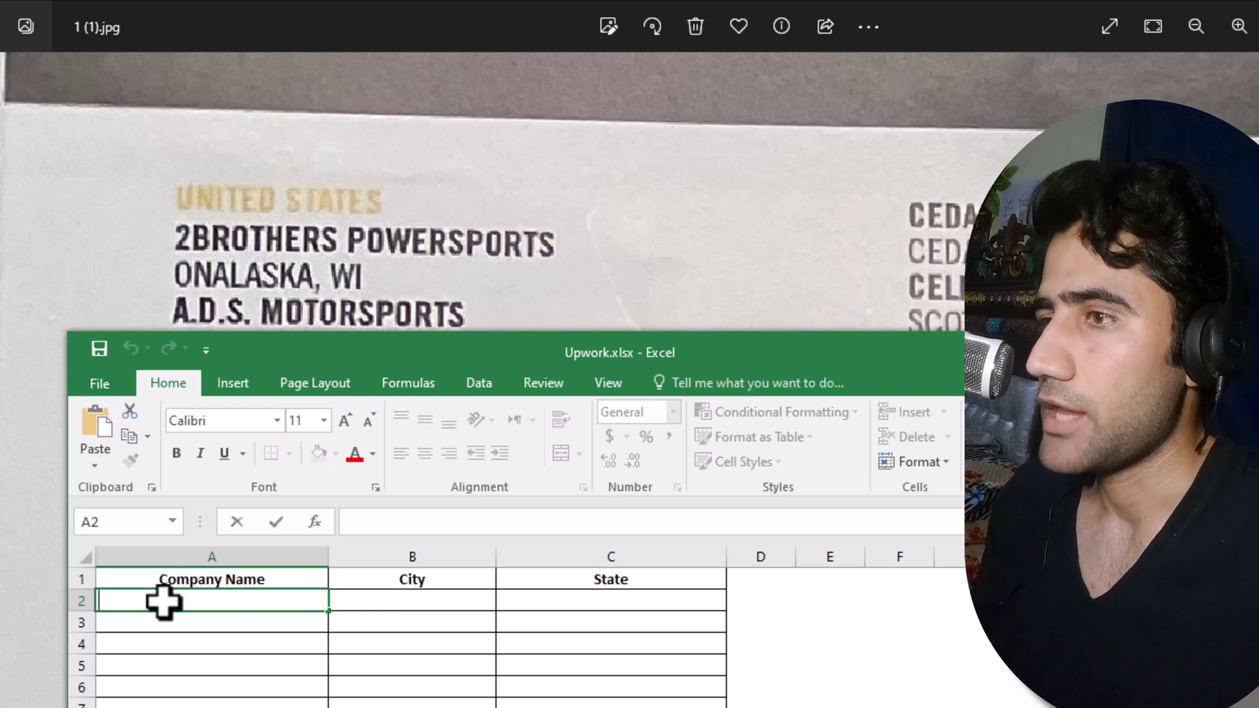
type("2B")
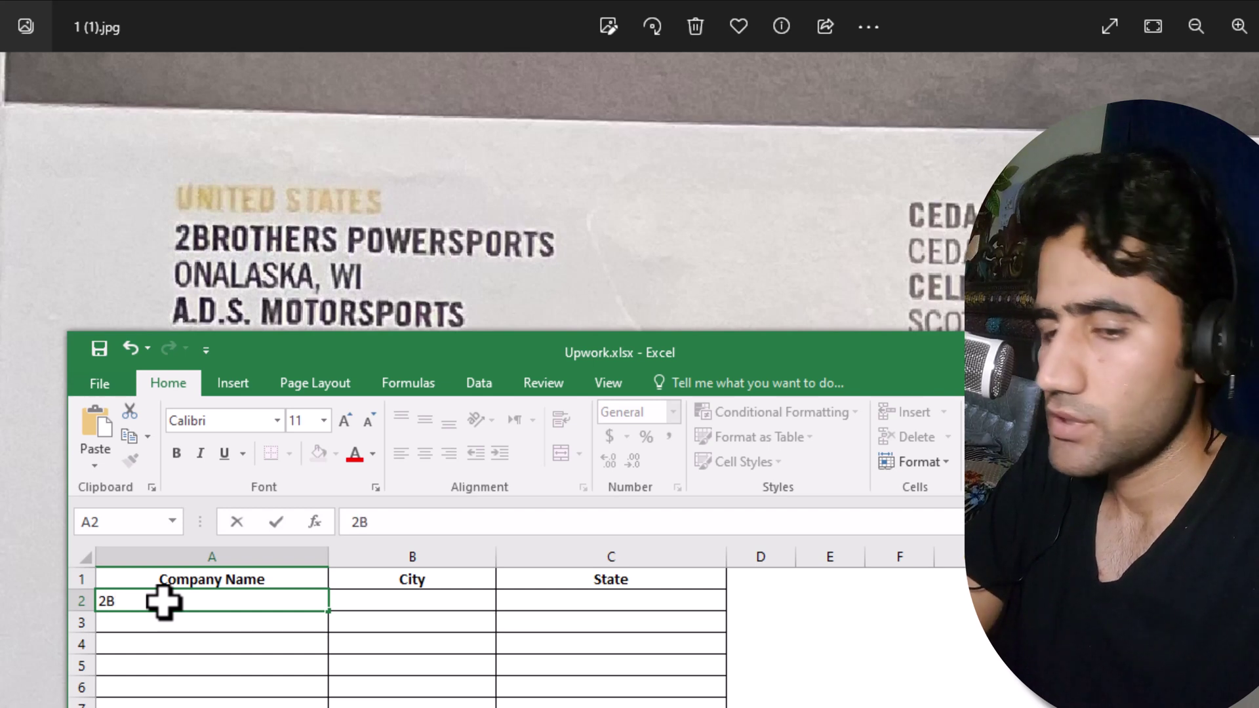
type("r")
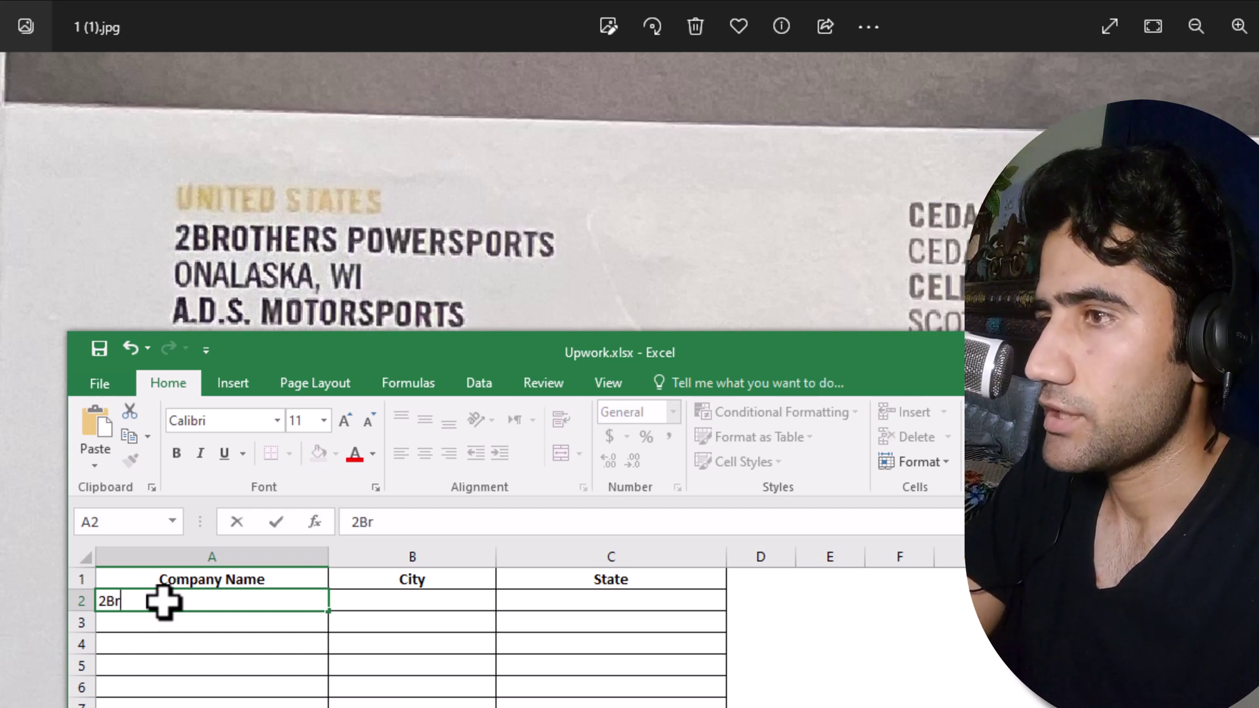
type("others P")
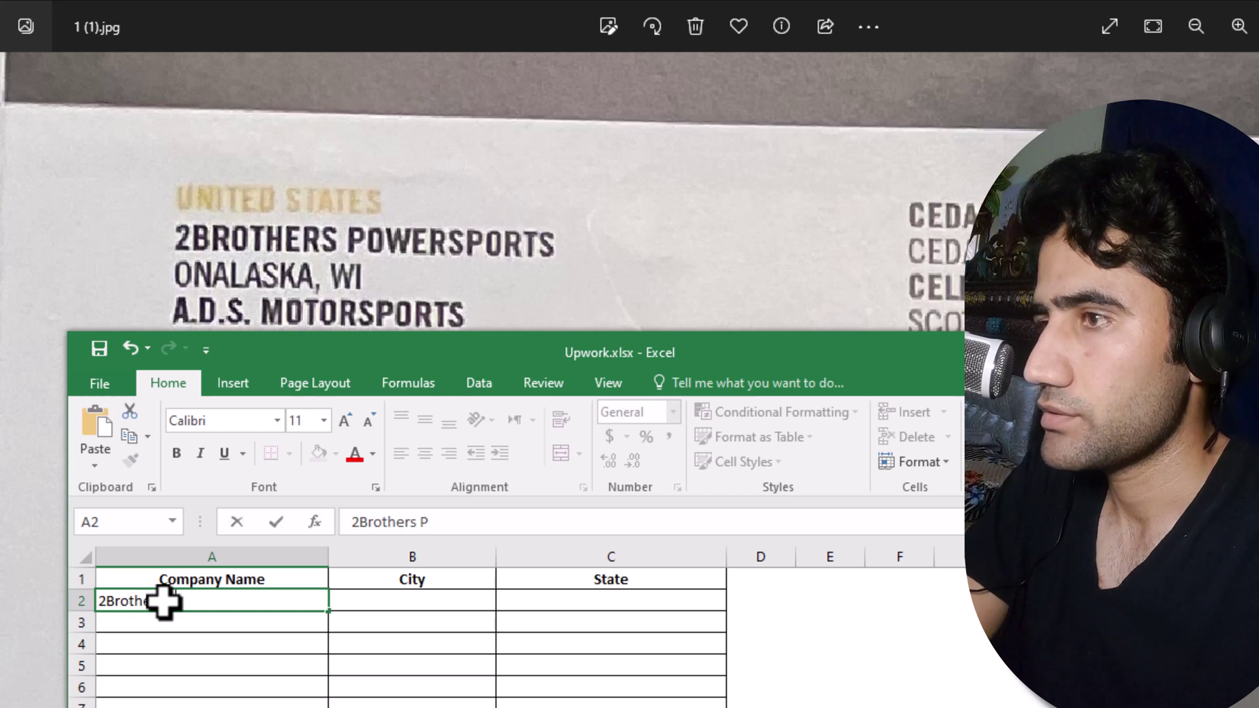
type("owersport")
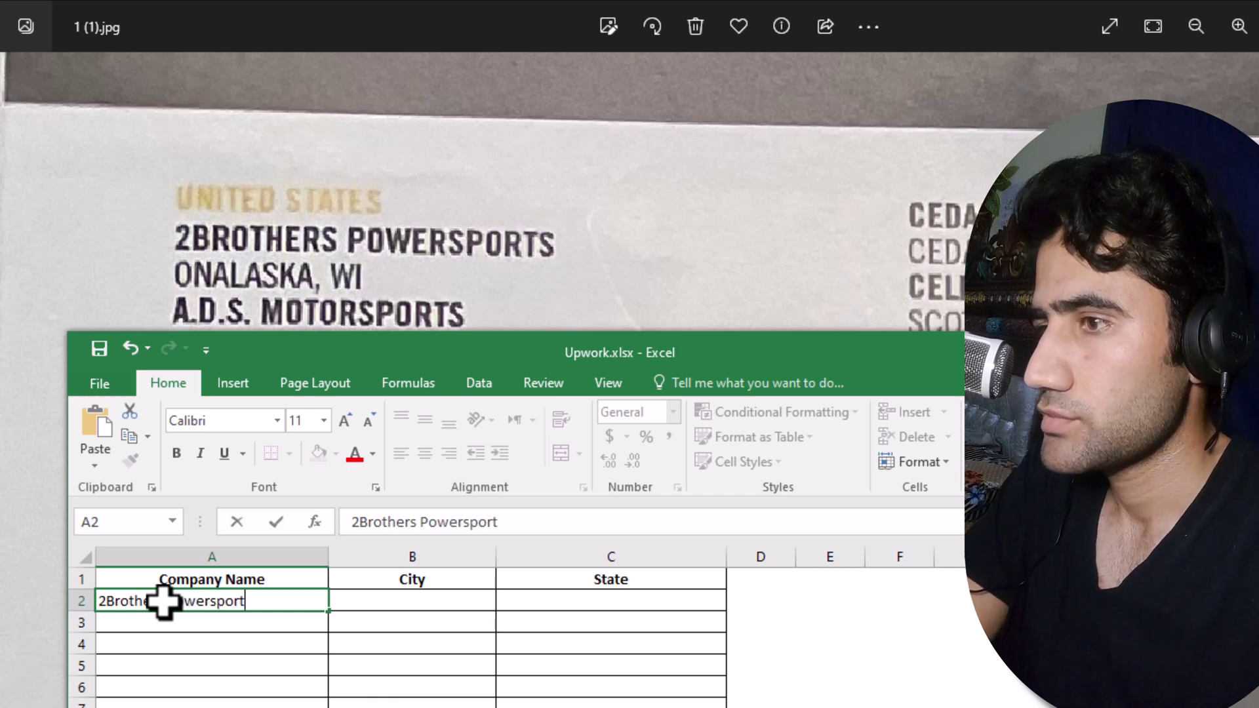
type("s")
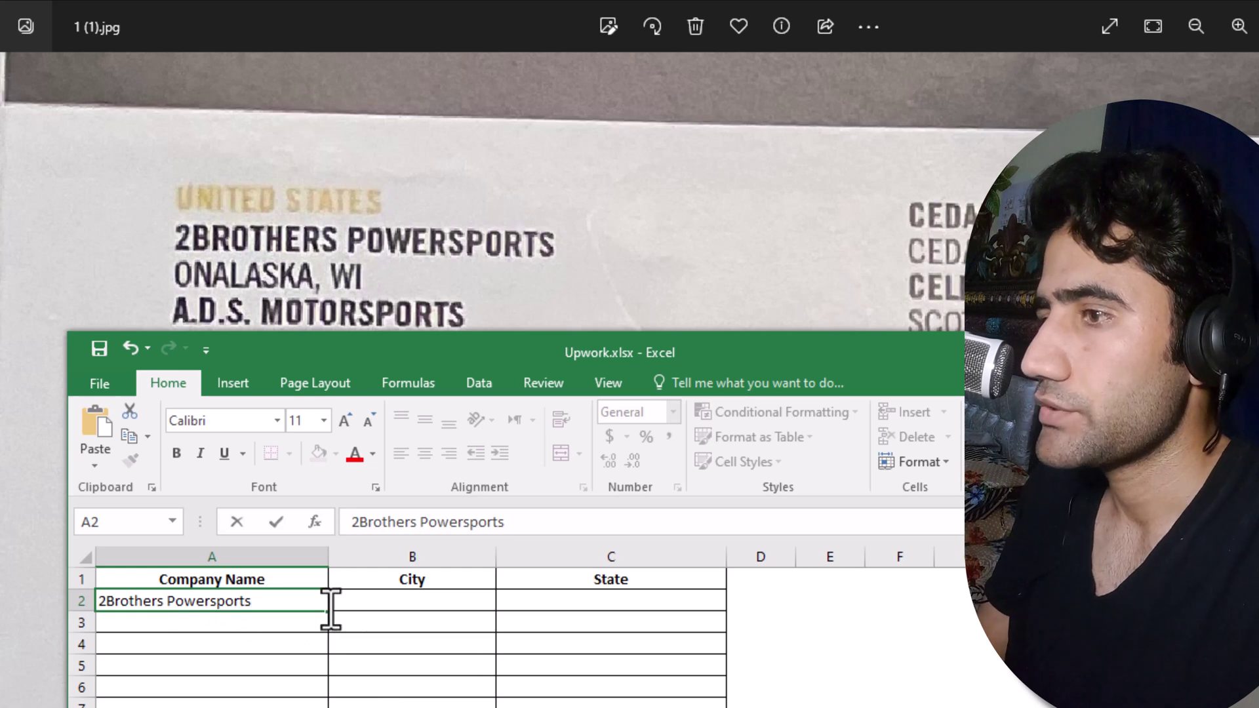
double_click(374, 600)
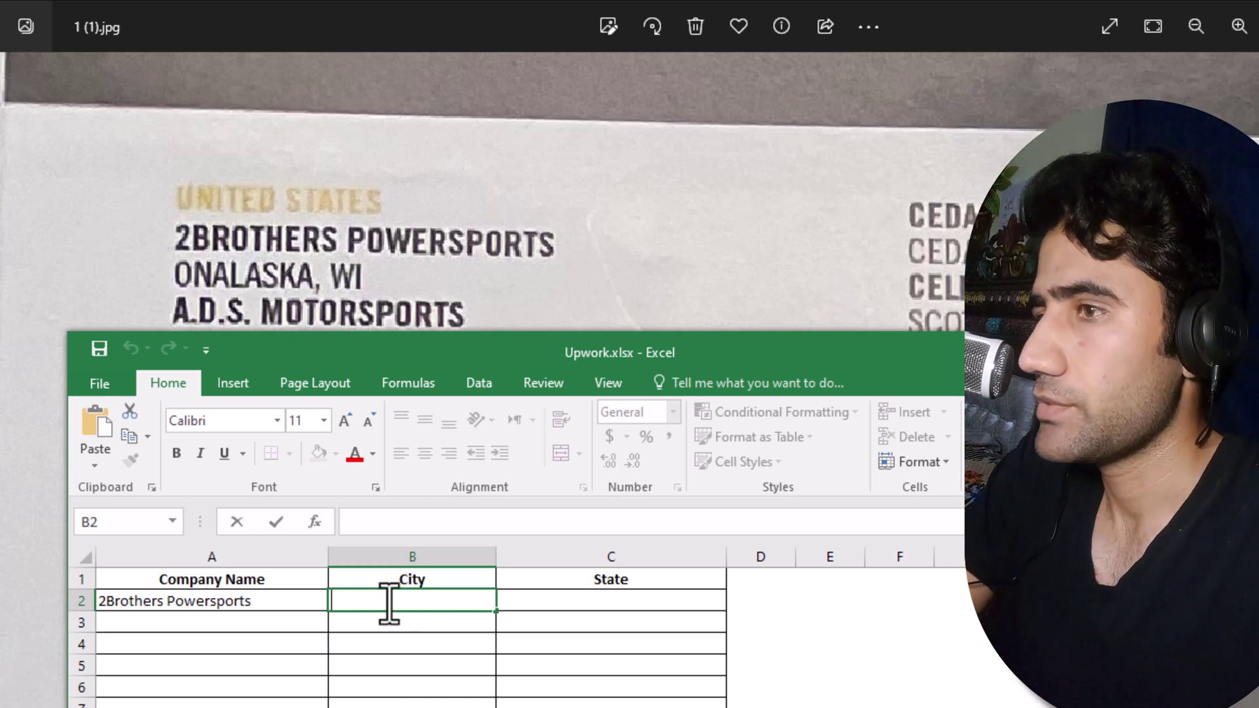
type("Onalaska")
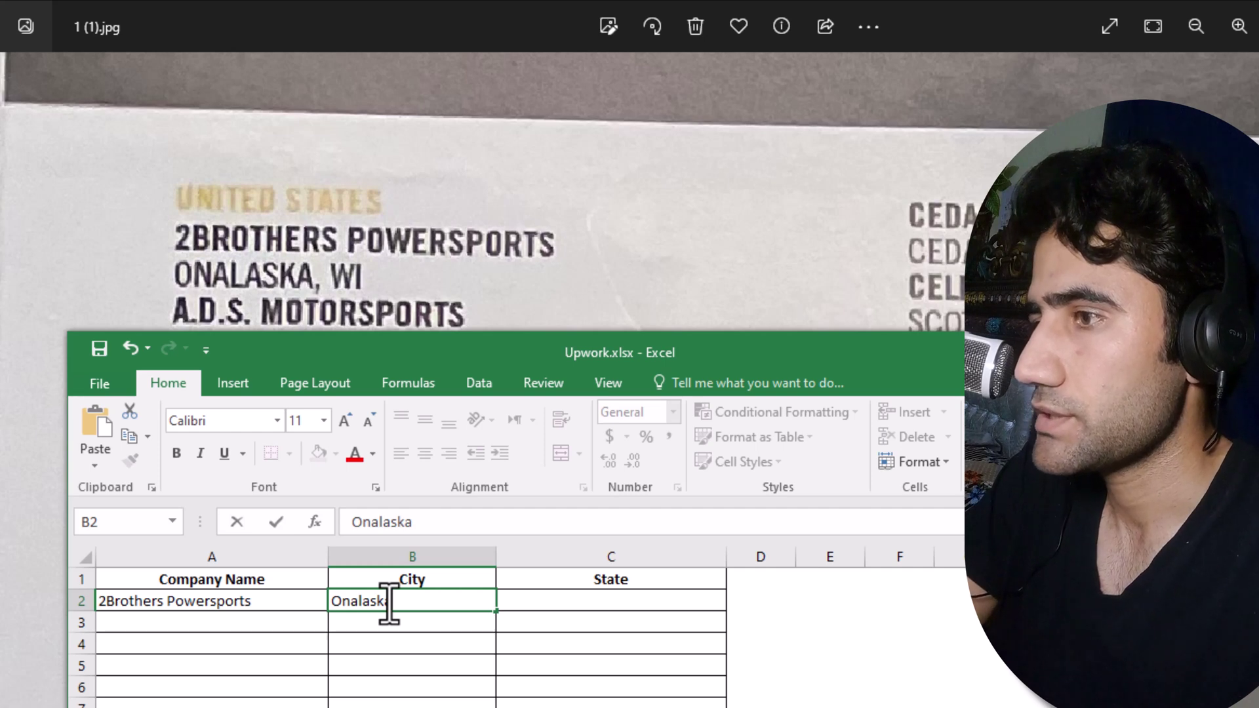
key("Tab")
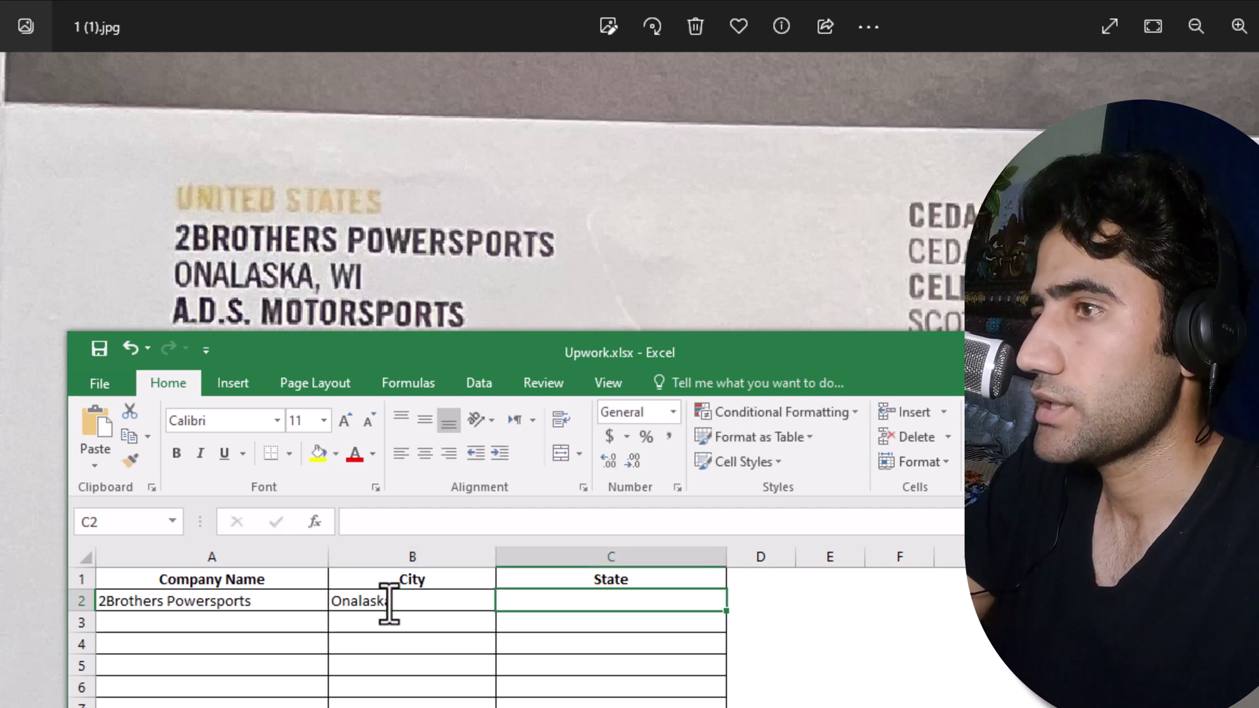
type("WI")
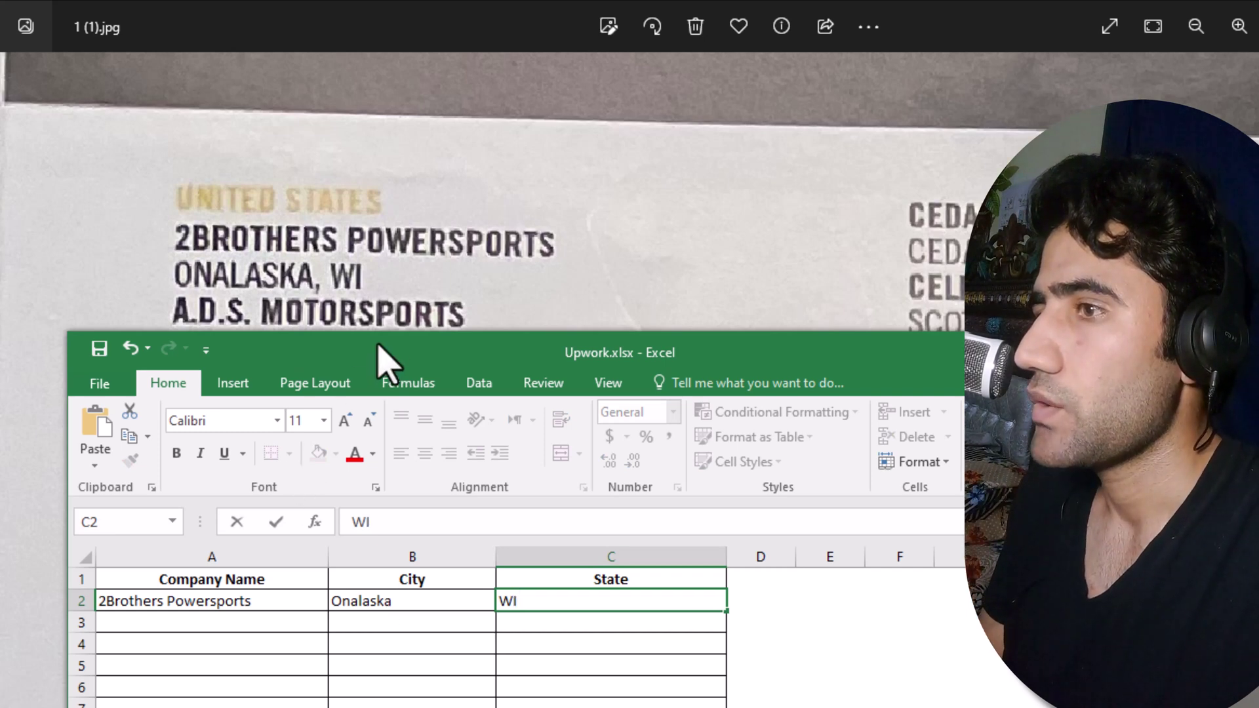
left_click_drag(385, 354, 391, 381)
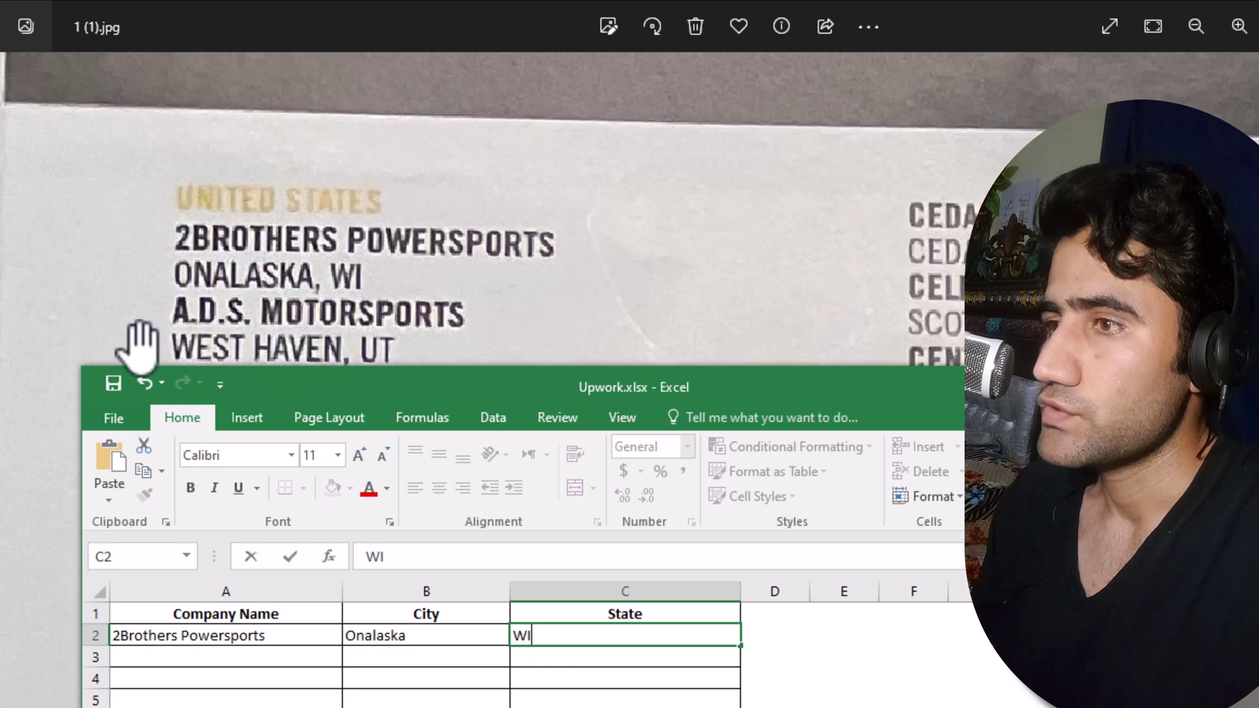
Step: Fill row 3 with A.D.S Motorsprots, West Haven, UT, then move the Excel window aside
left_click(149, 655)
type("A.")
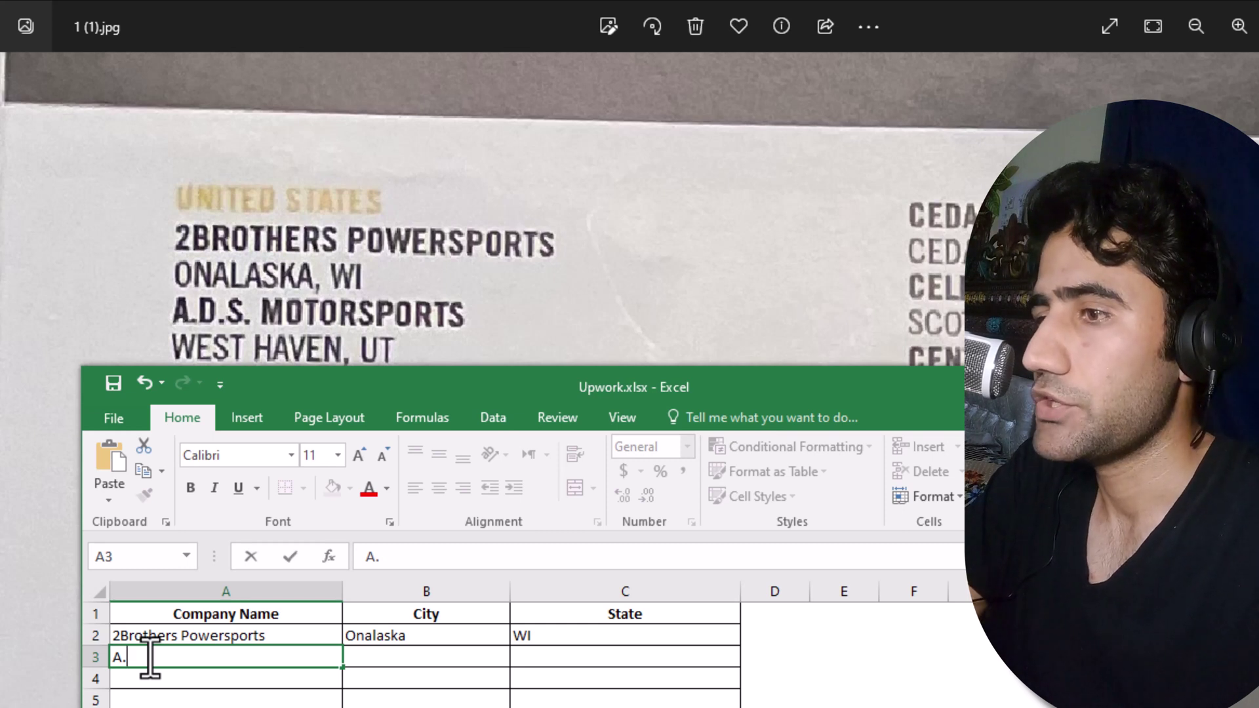
type("D.")
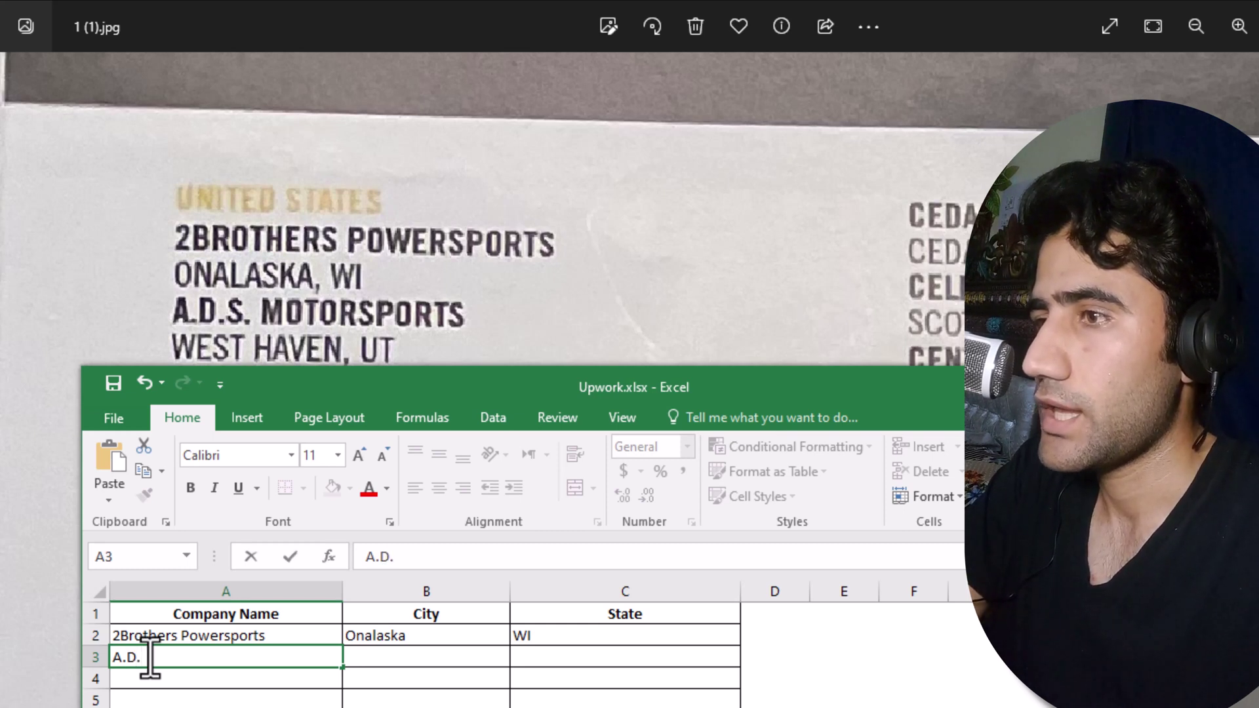
type("S MO")
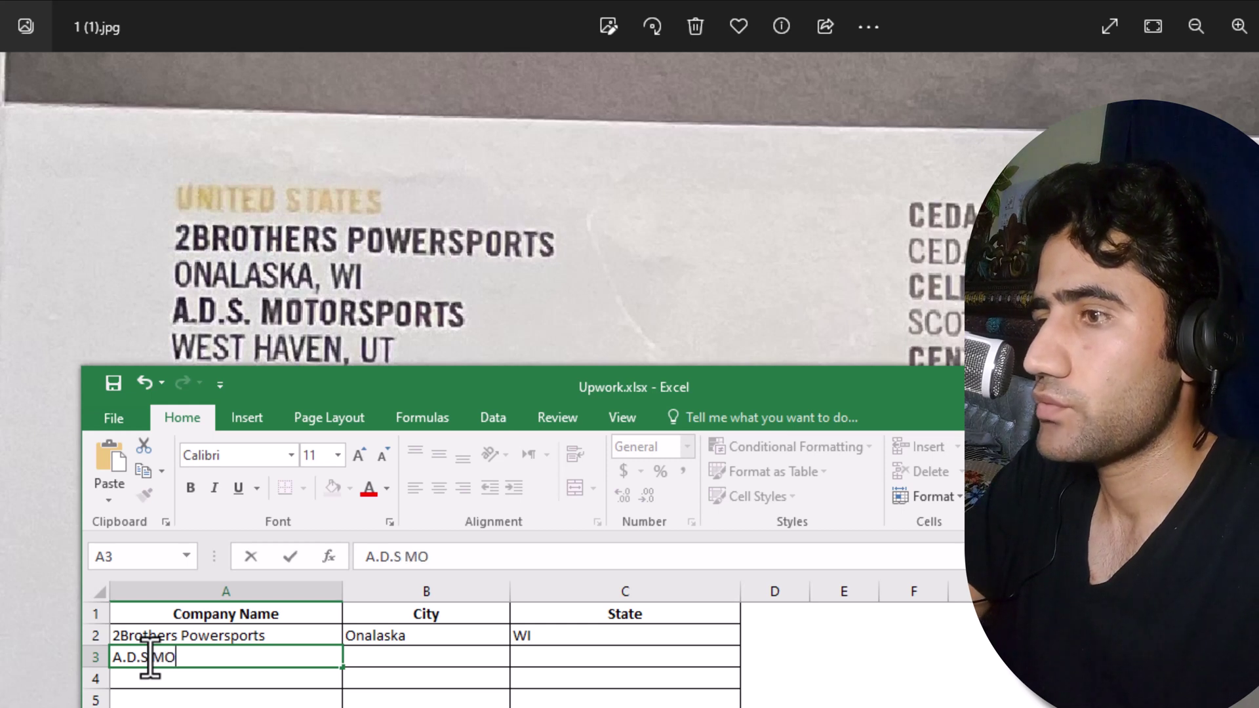
key("BackSpace")
type("o")
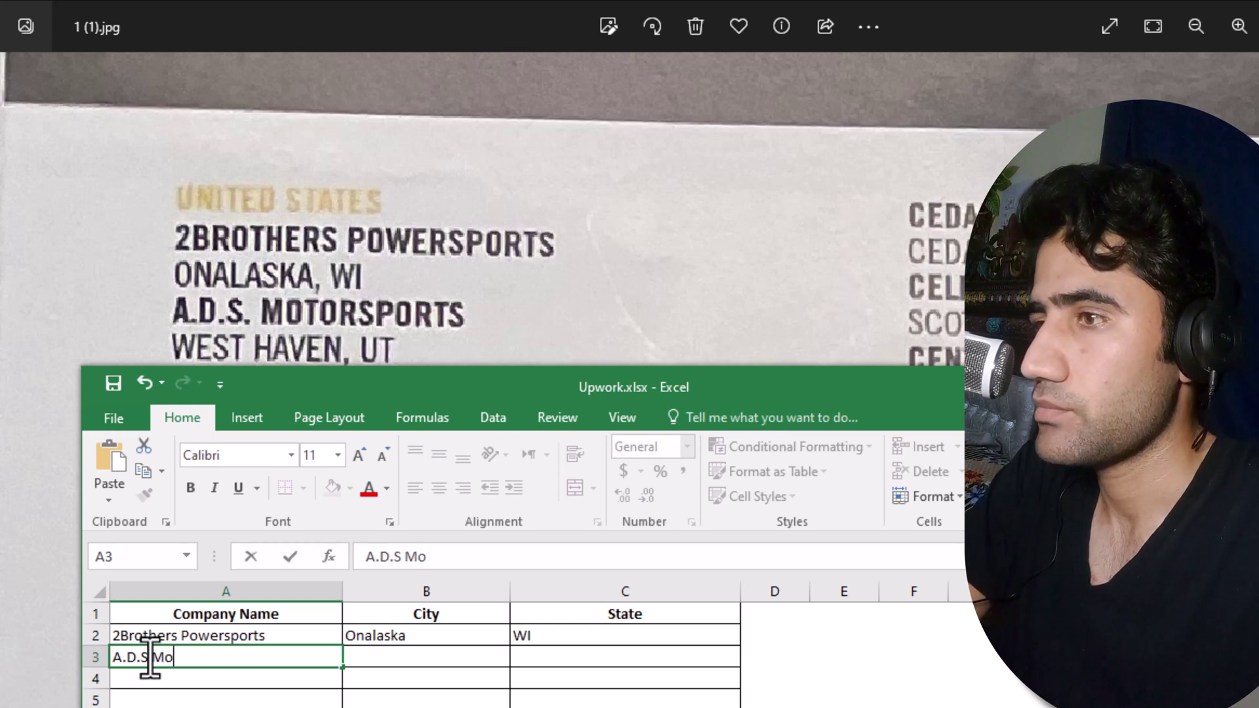
type("tors")
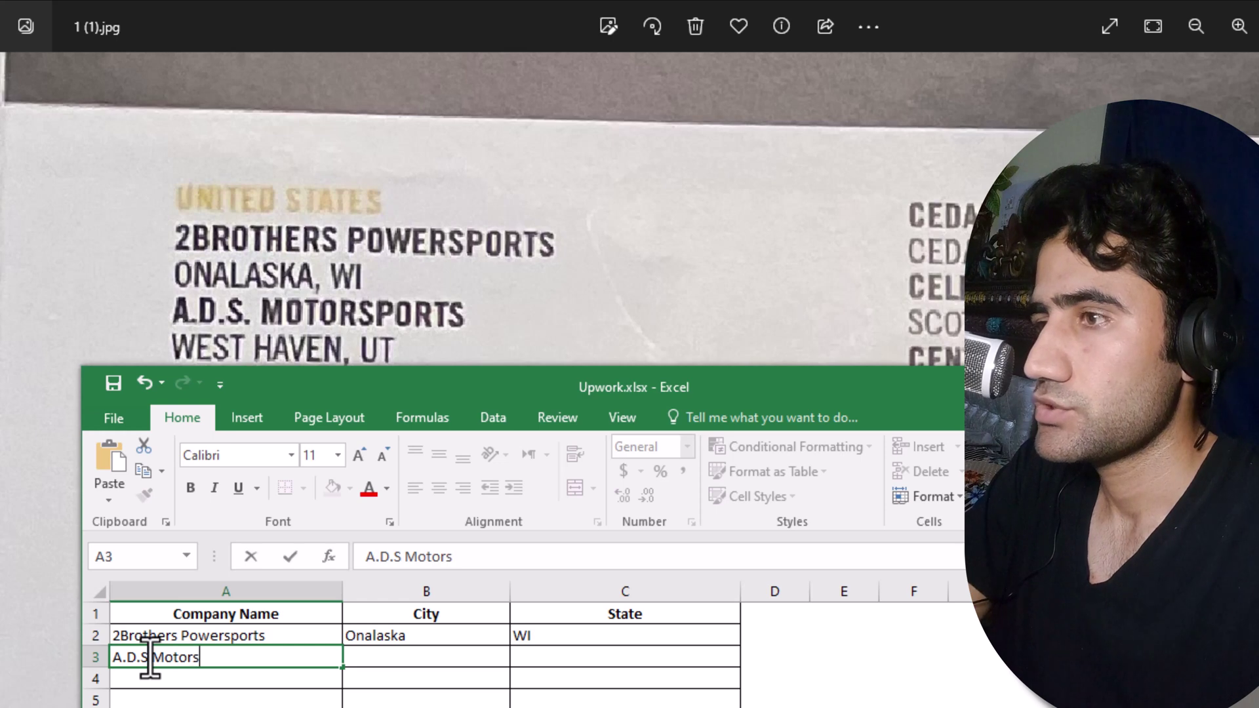
type("prots")
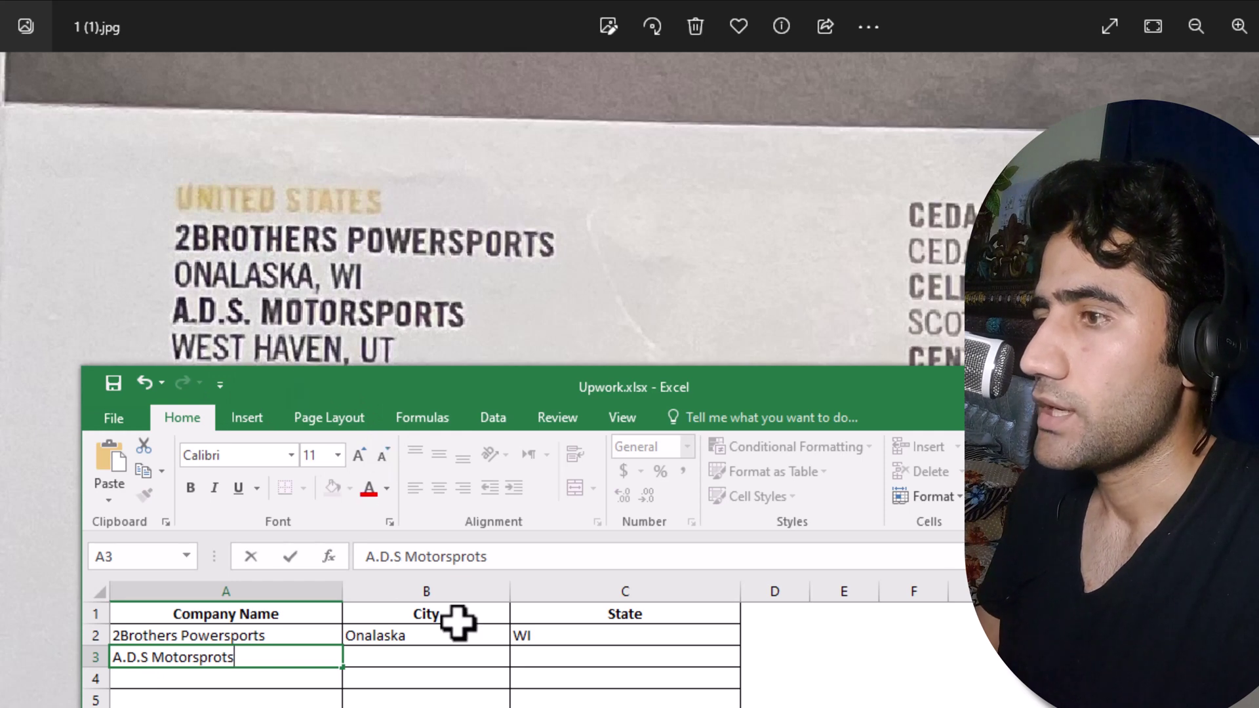
left_click(389, 657)
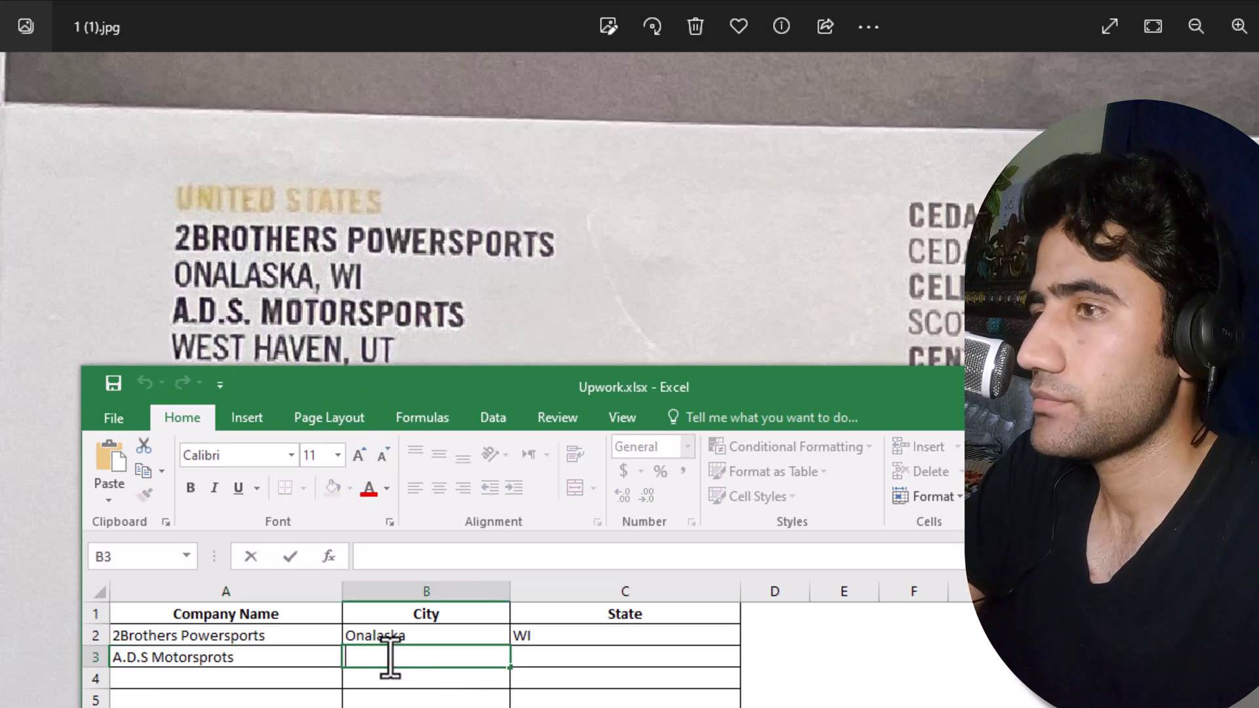
type("West ")
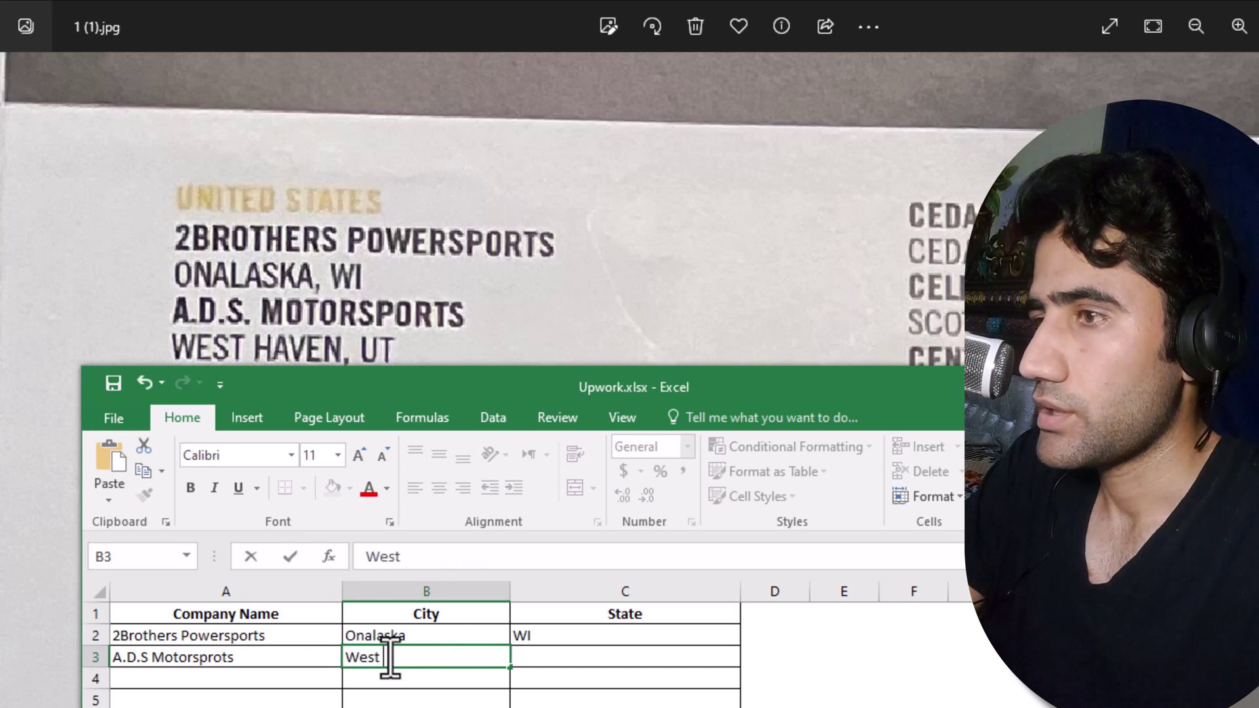
type("Ha")
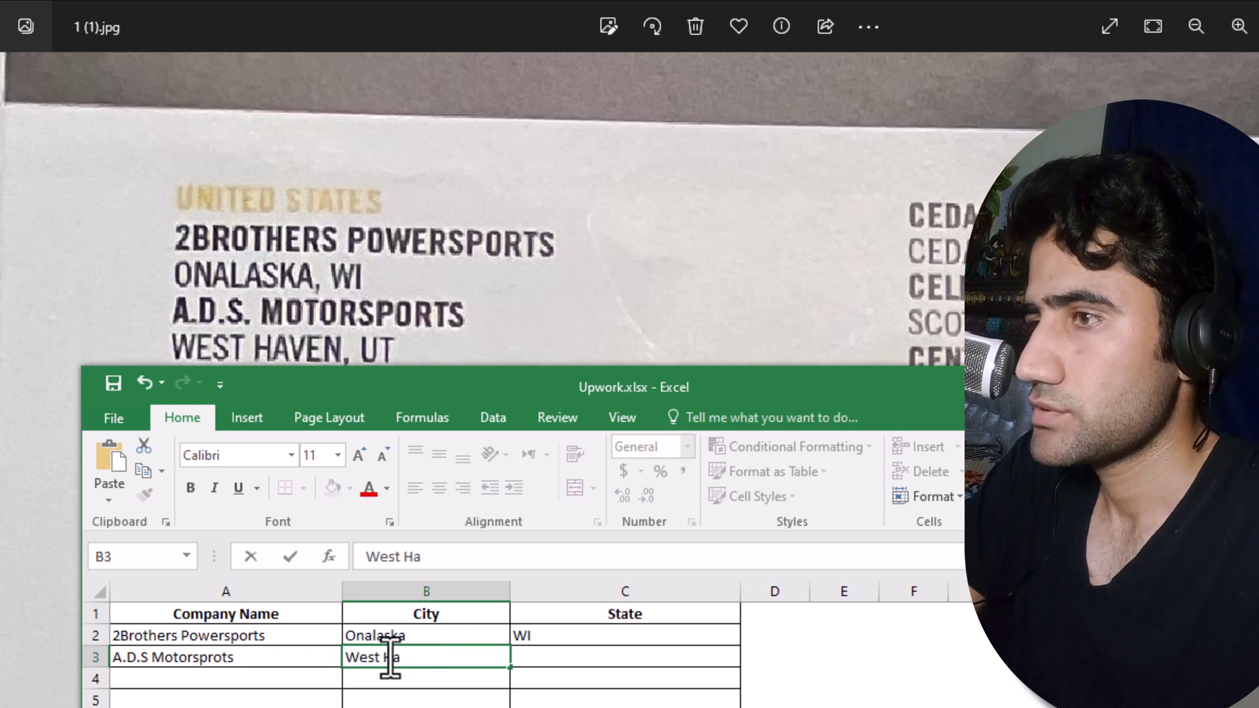
type("ven")
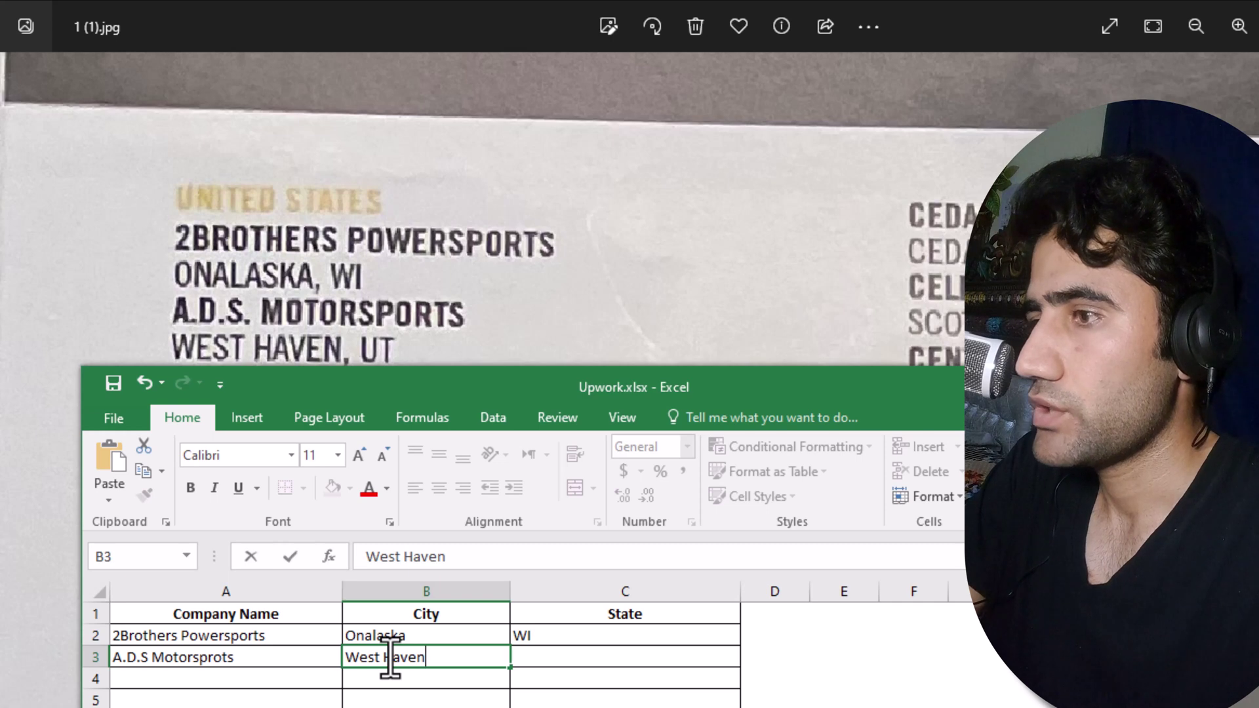
key("Tab")
type("UT")
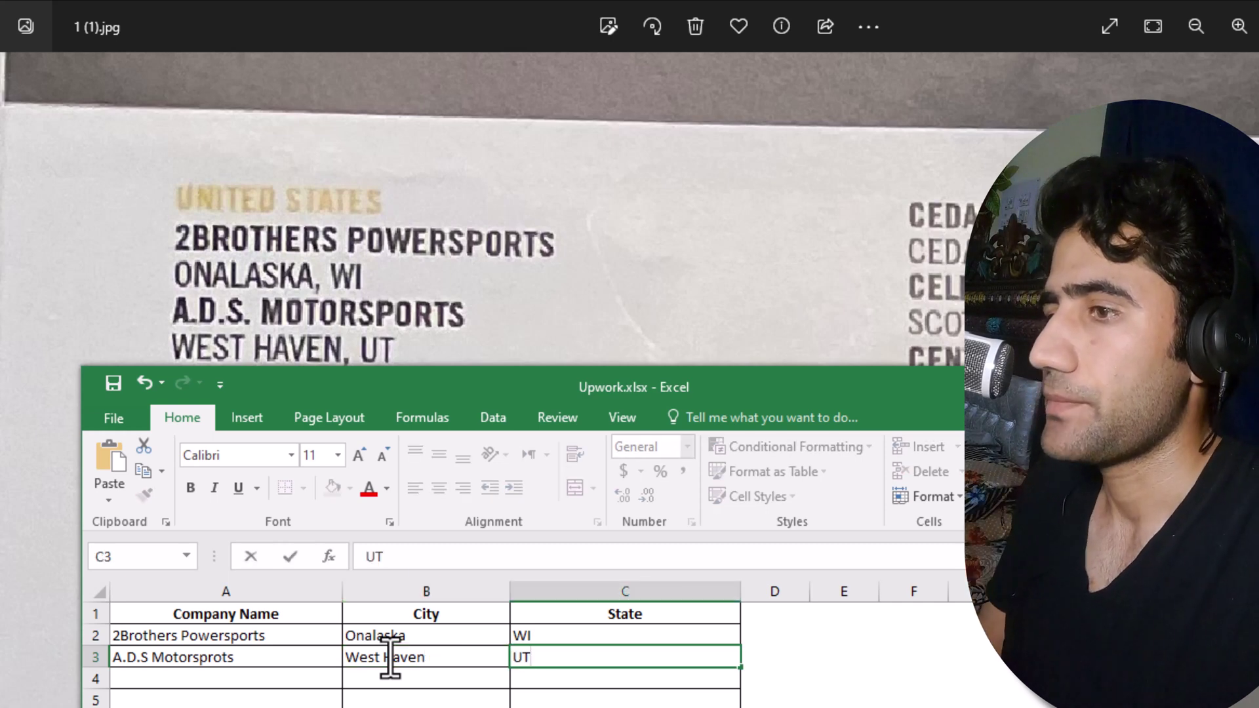
left_click(283, 706)
left_click_drag(284, 388, 700, 188)
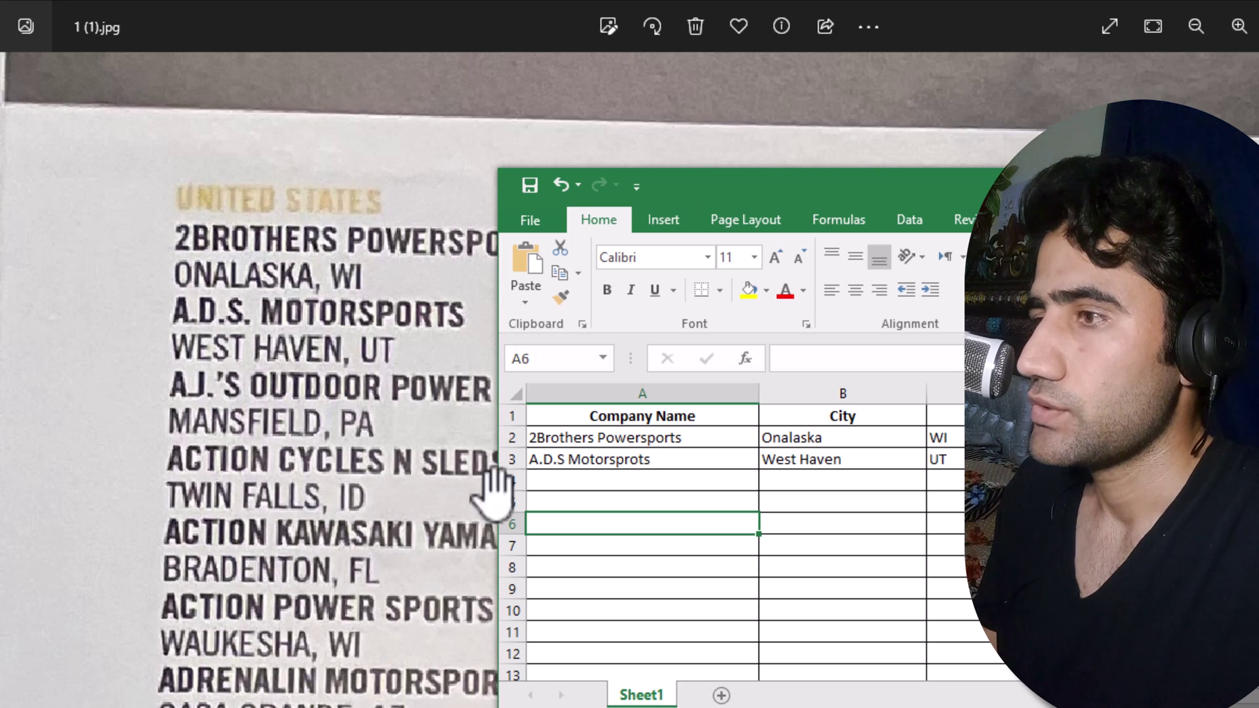
Step: Type AJ.'S Outdoor Power Equipment as the company name in A4
left_click(553, 481)
type("AJ.'S Outdoo")
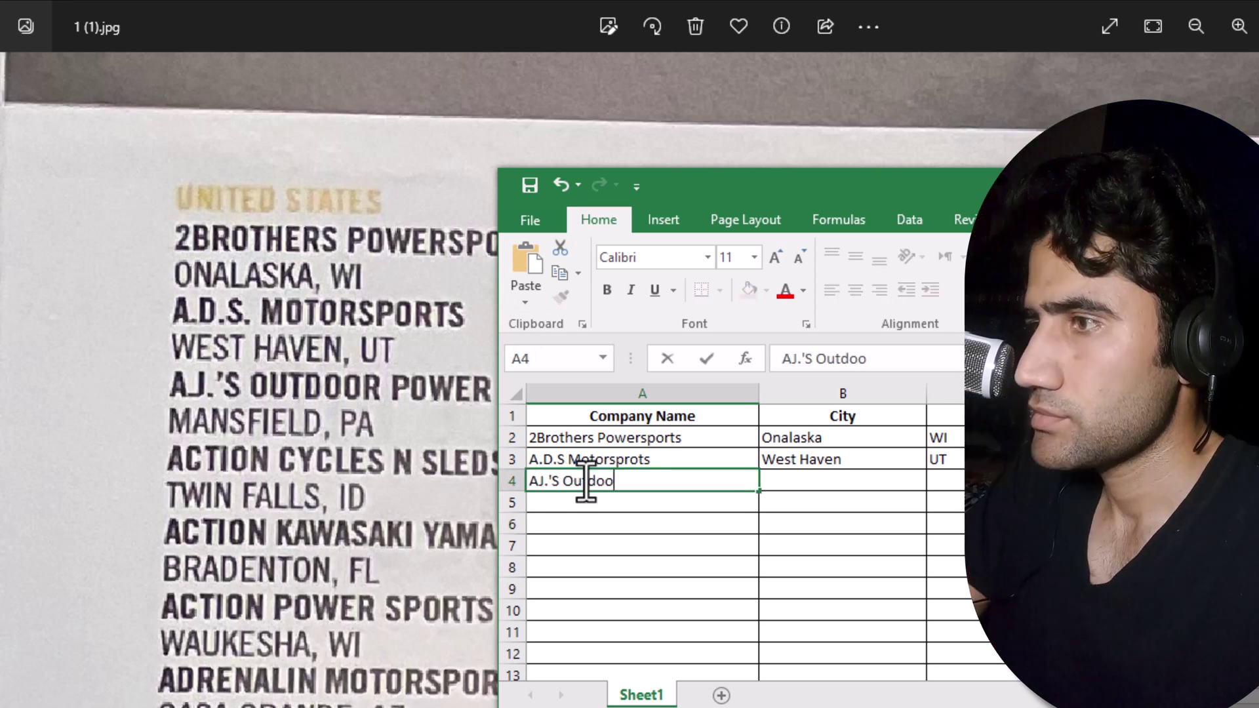
type("r Power")
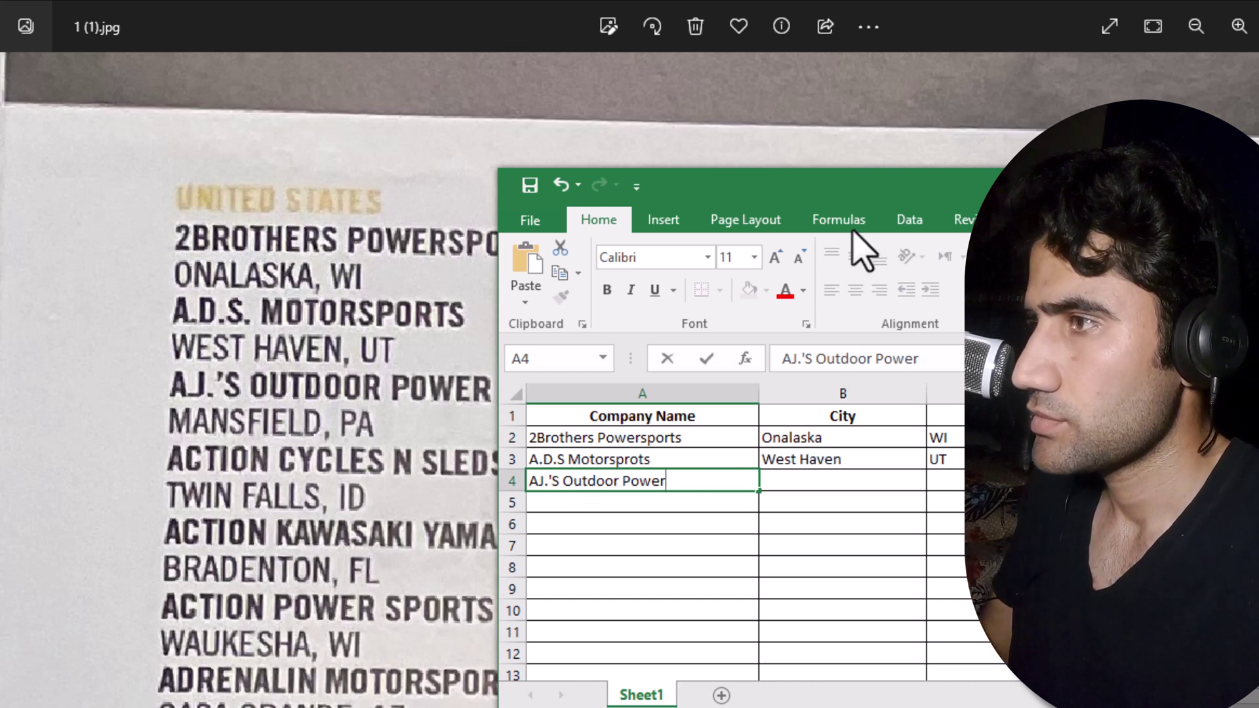
left_click_drag(872, 195, 1106, 196)
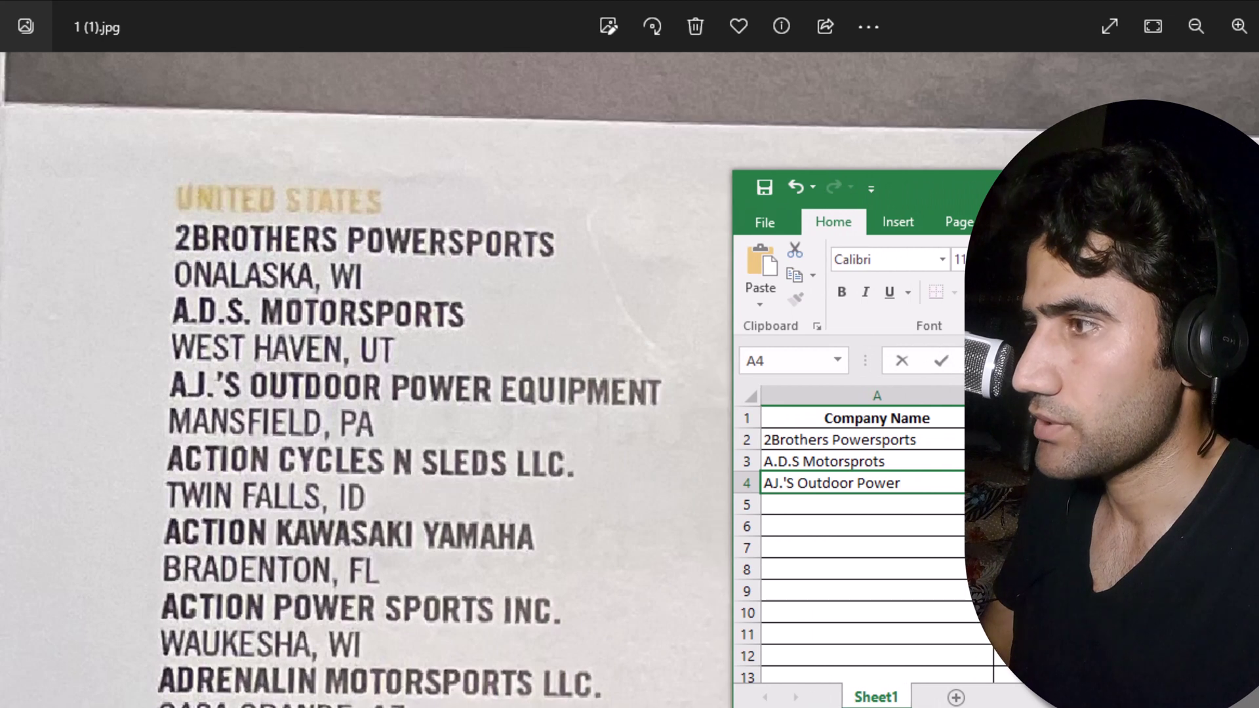
double_click(931, 490)
left_click(930, 489)
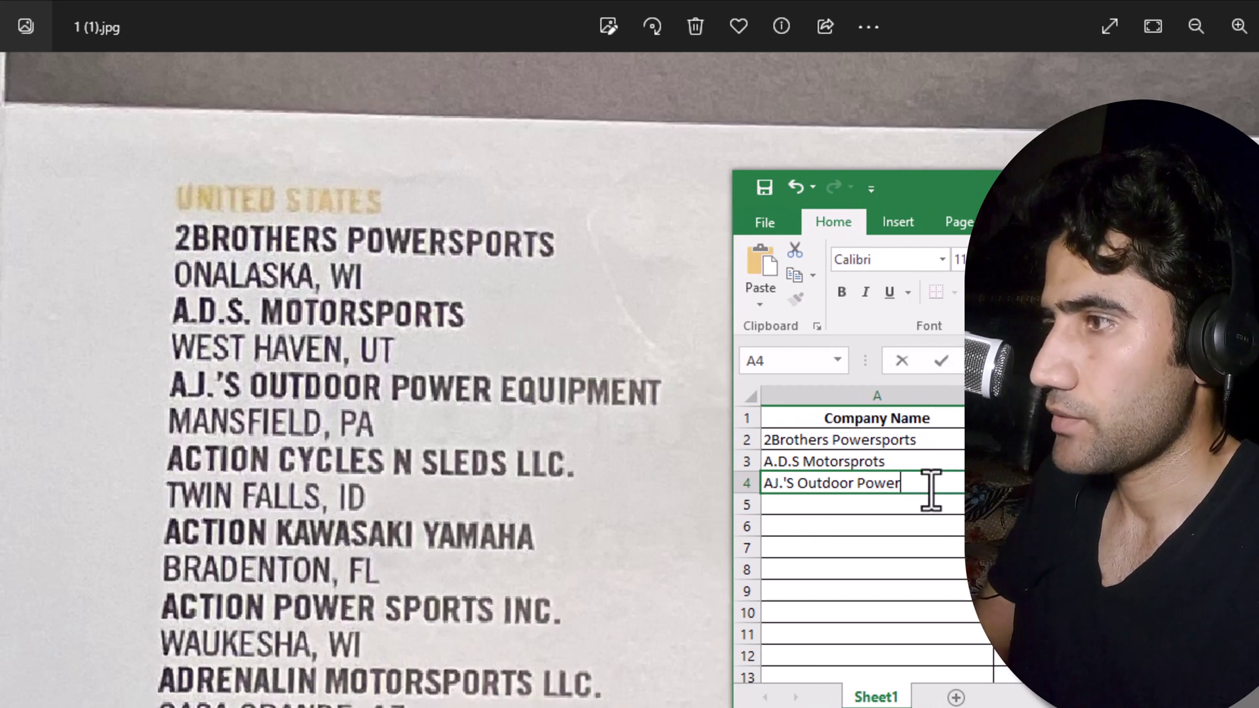
type("Eqy")
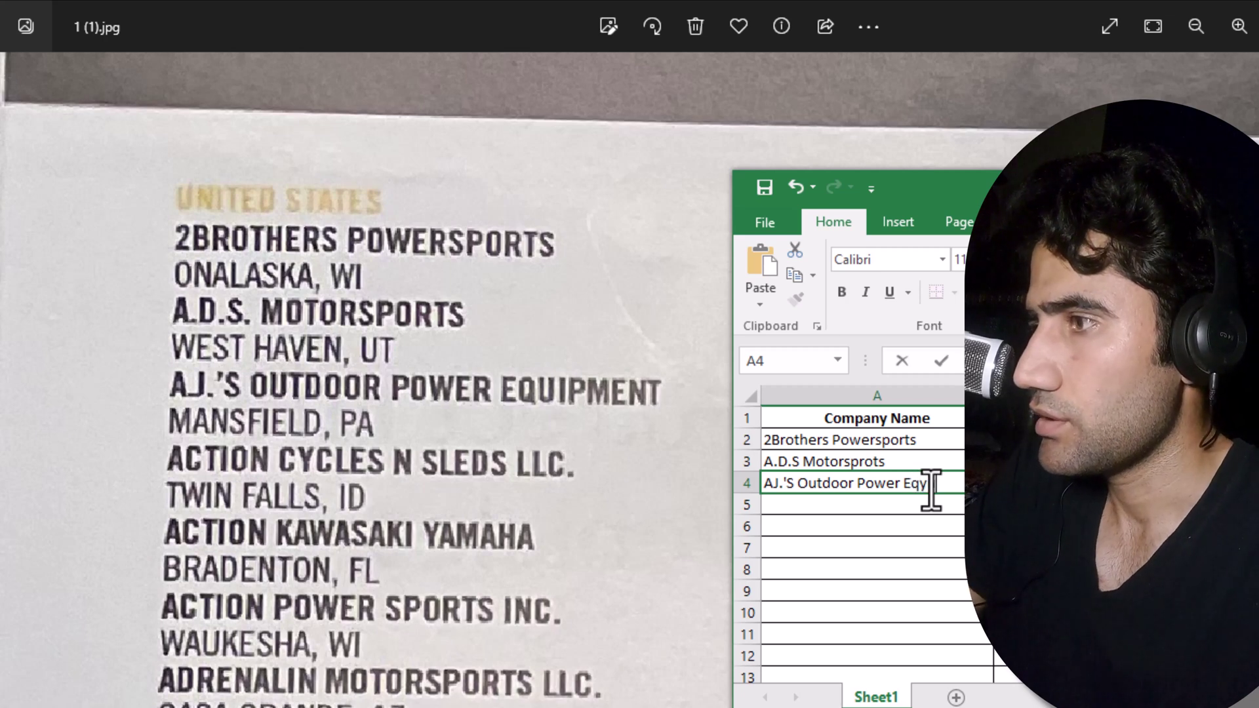
key("BackSpace")
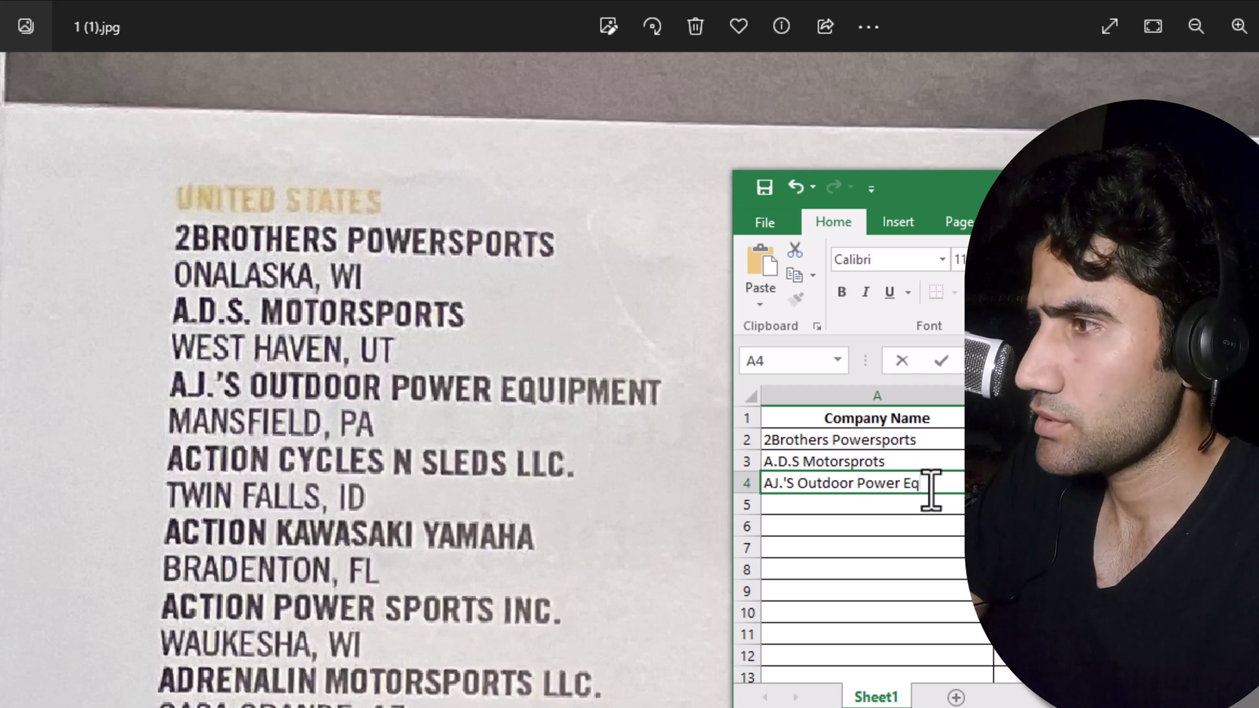
type("uip")
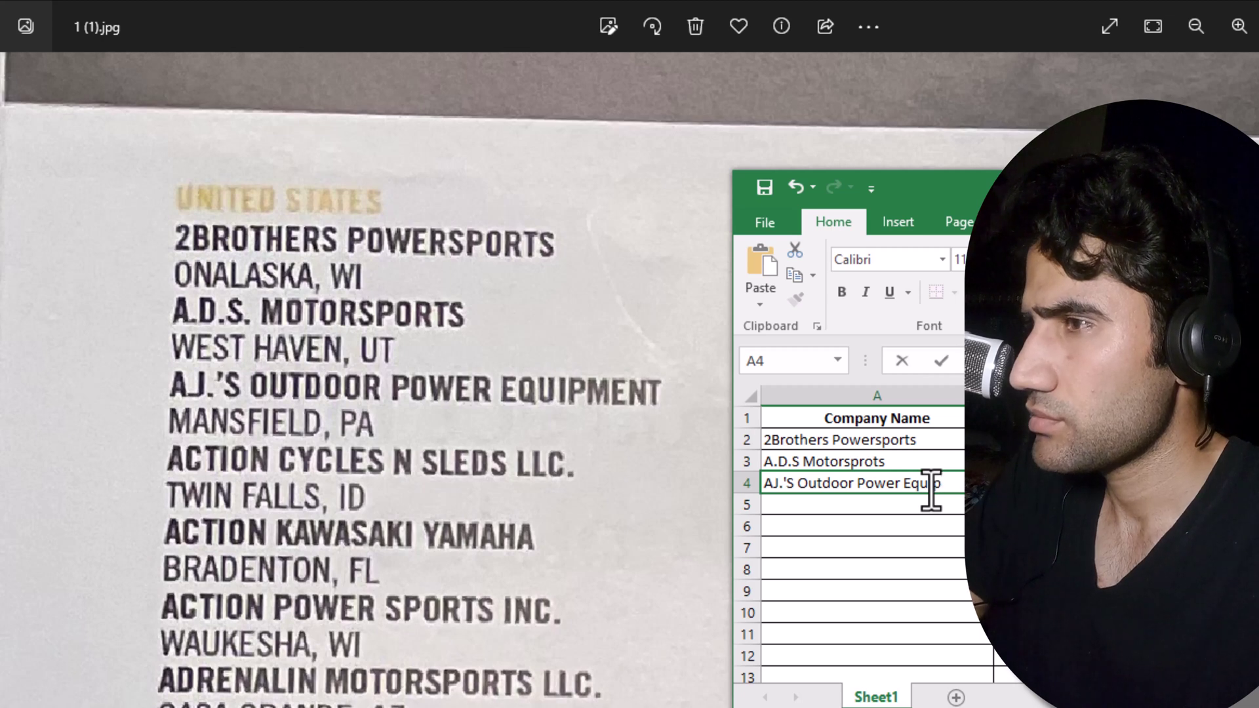
type("me")
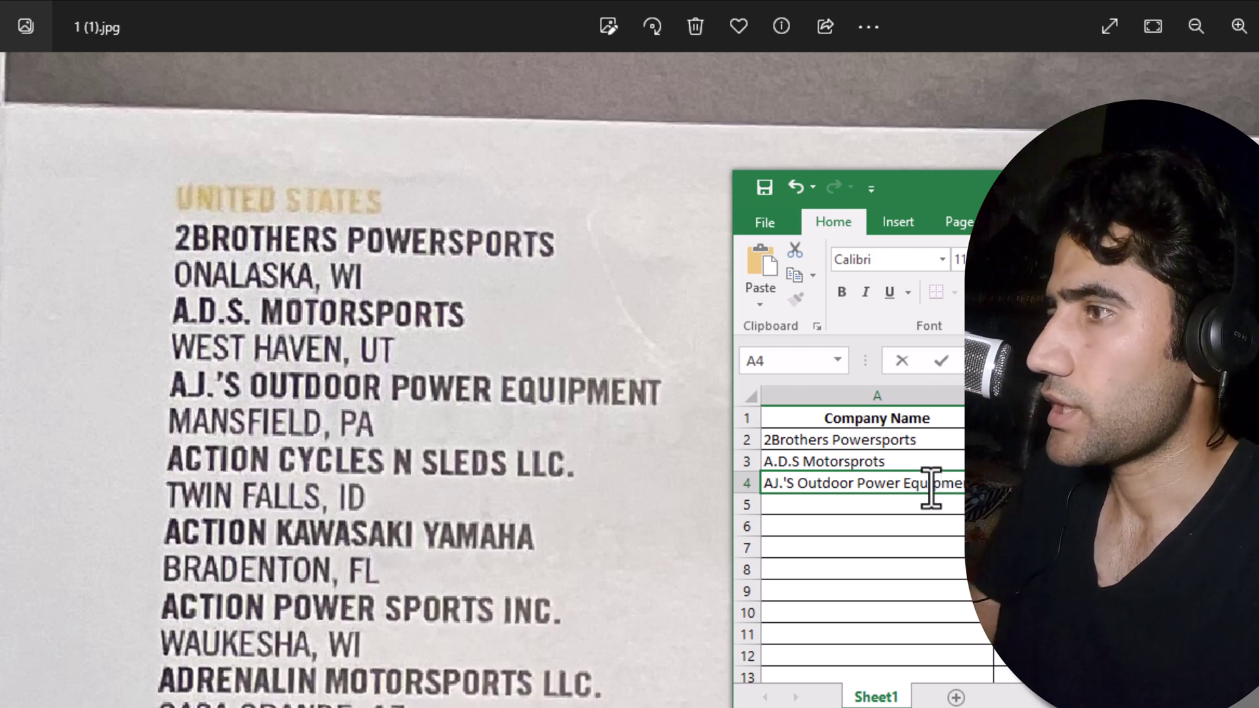
left_click(887, 513)
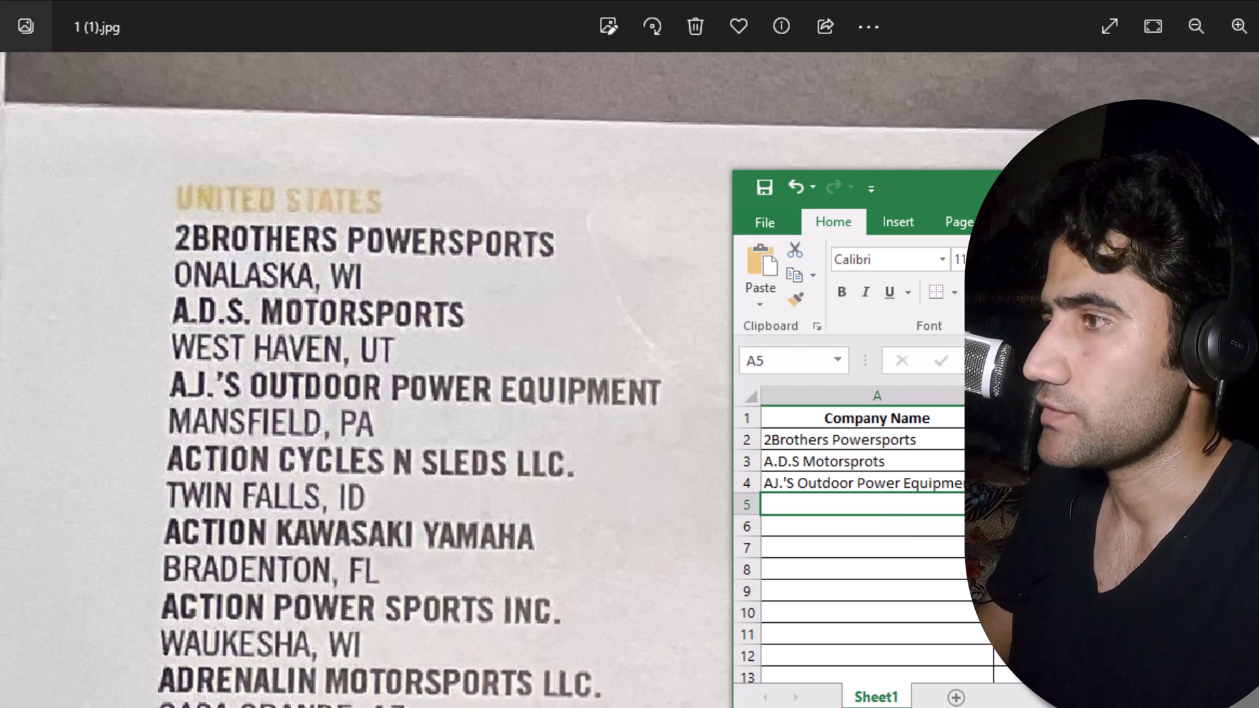
Step: Enter Mansfield as row 4's city and PA as its state
double_click(1023, 483)
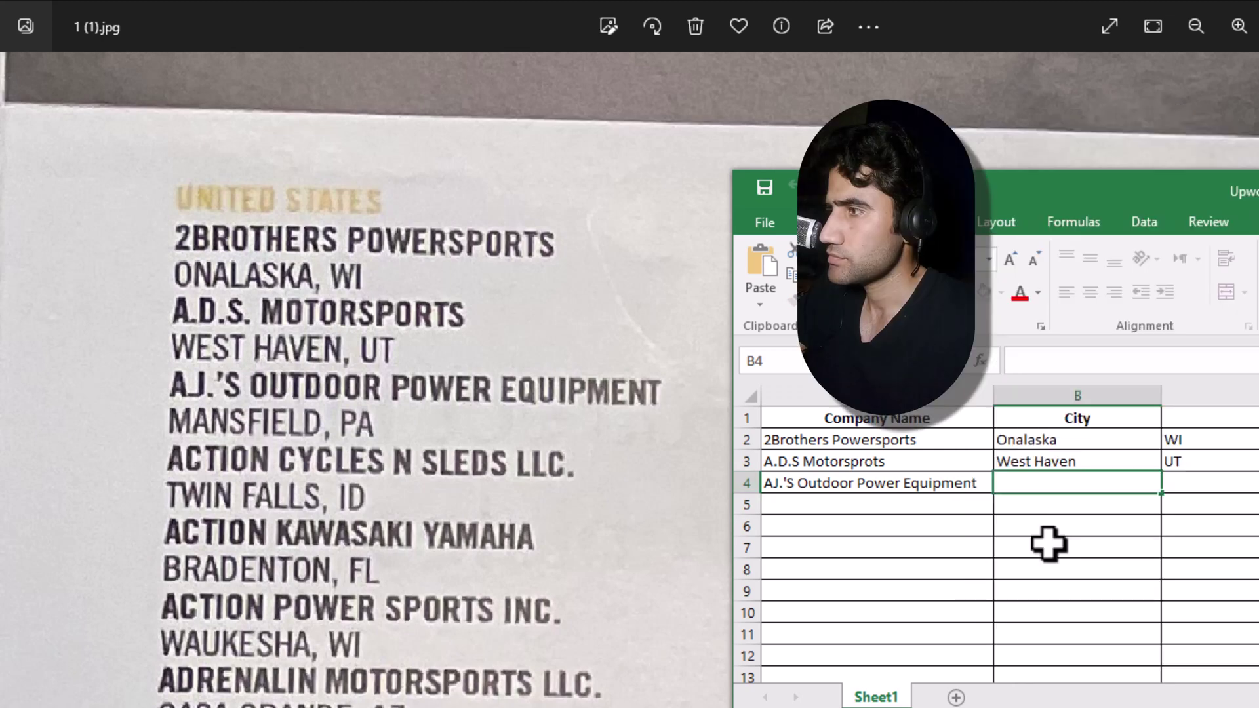
type("Man")
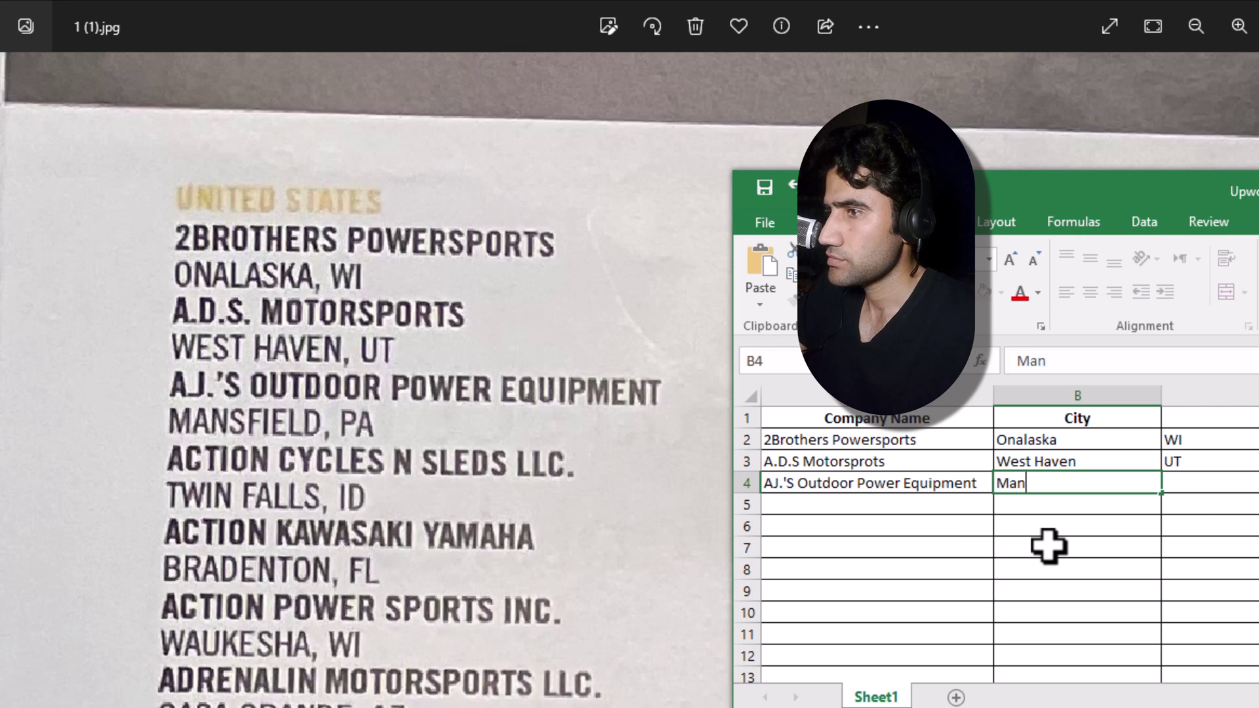
type("sfied")
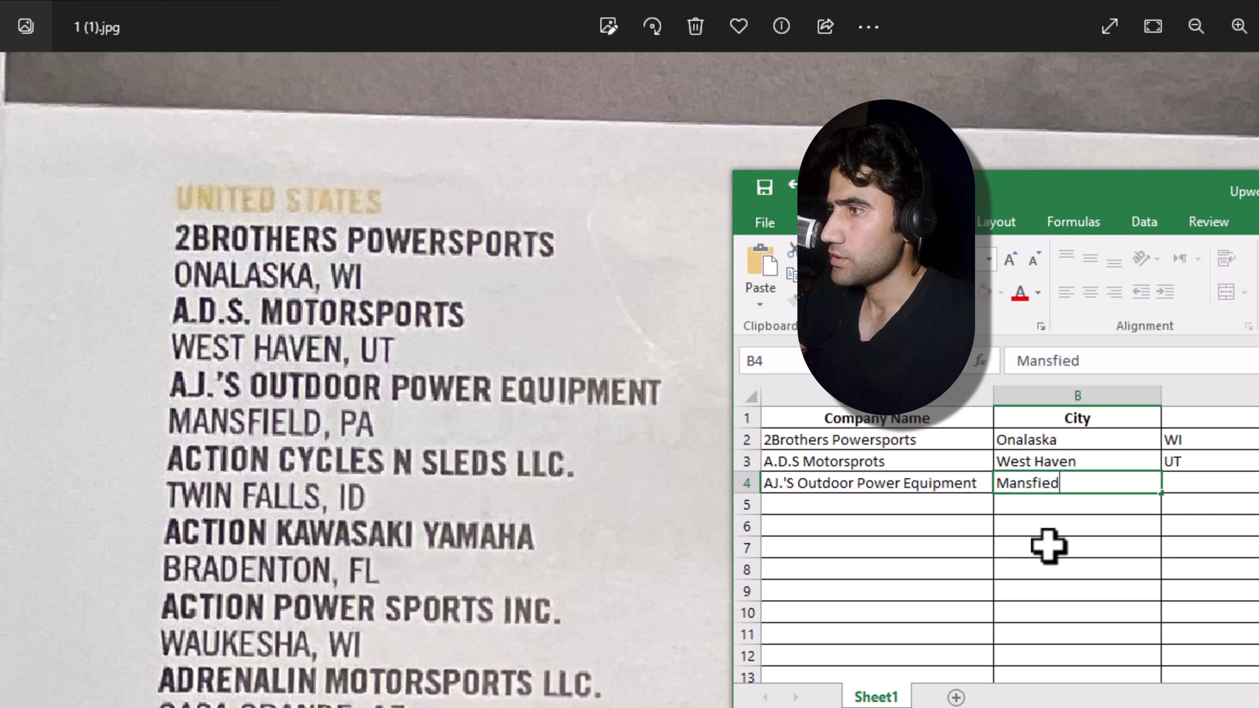
key("BackSpace")
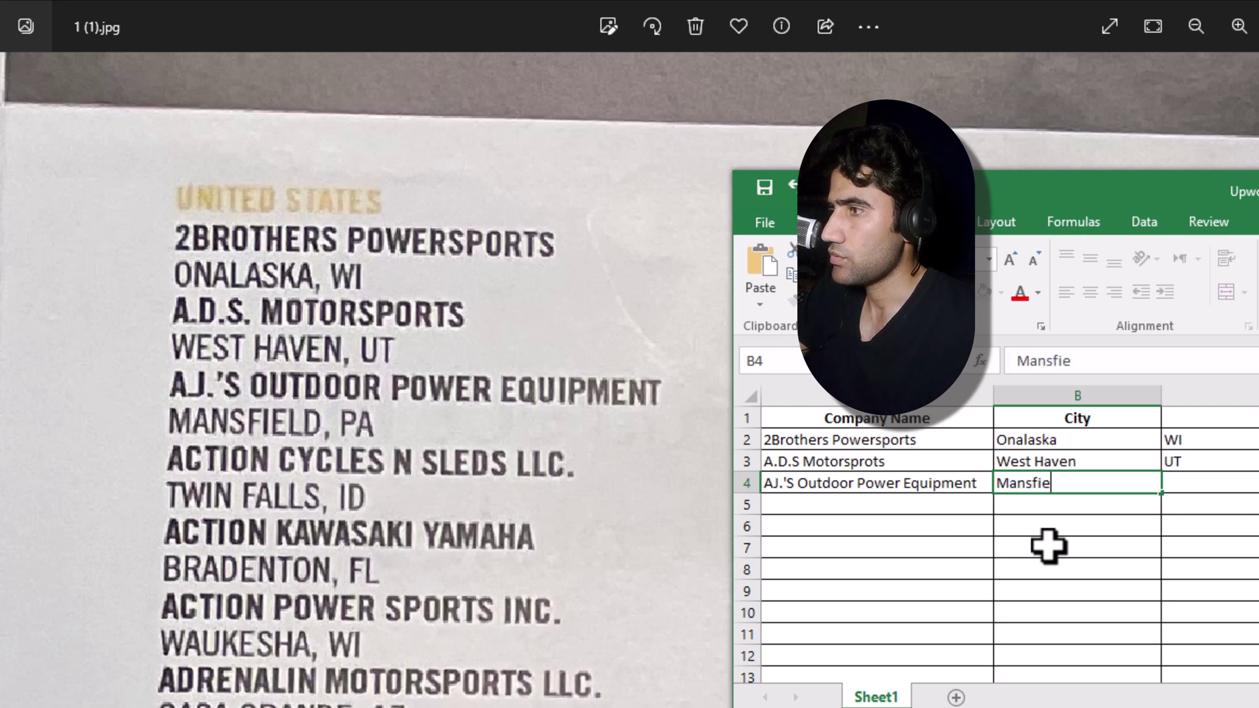
type("ld")
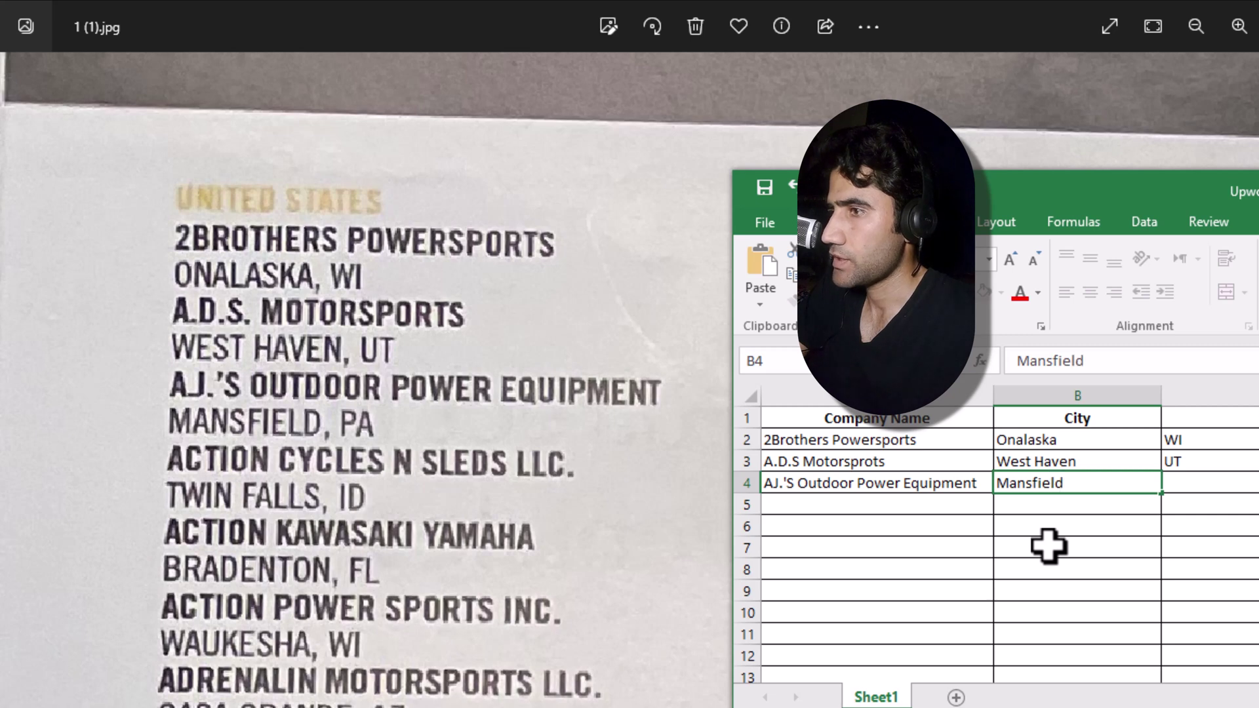
key("Tab")
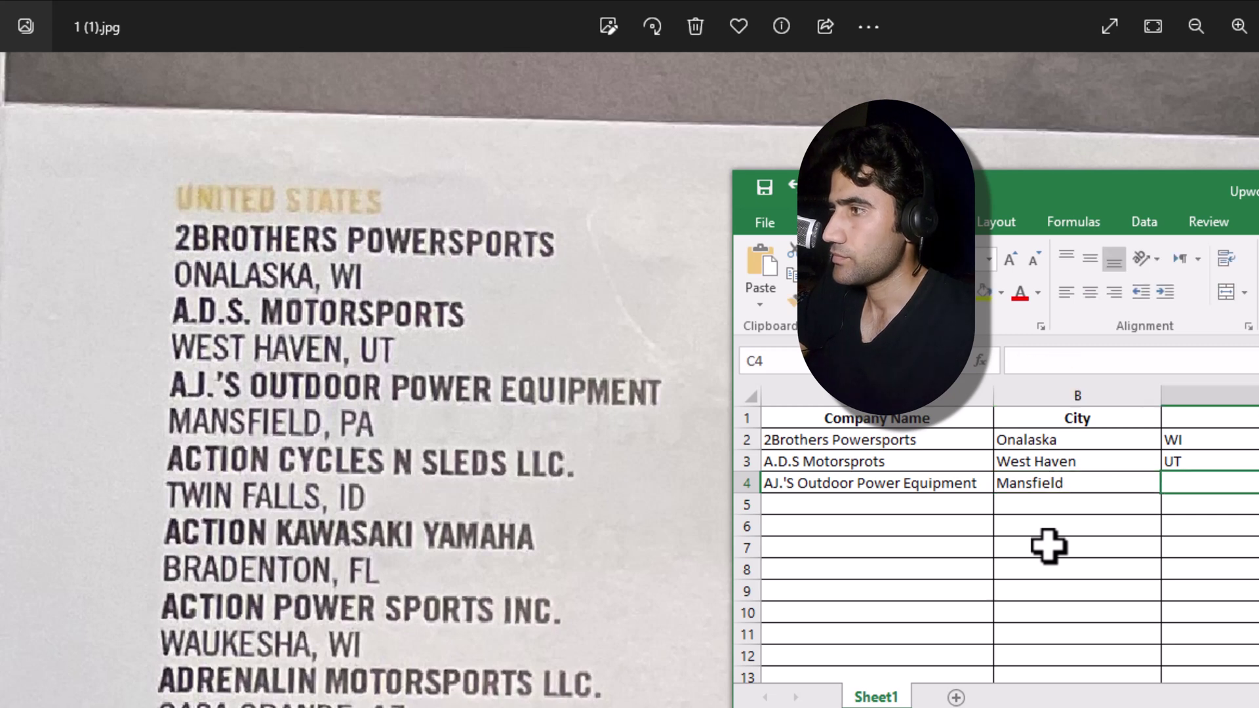
type("p\\")
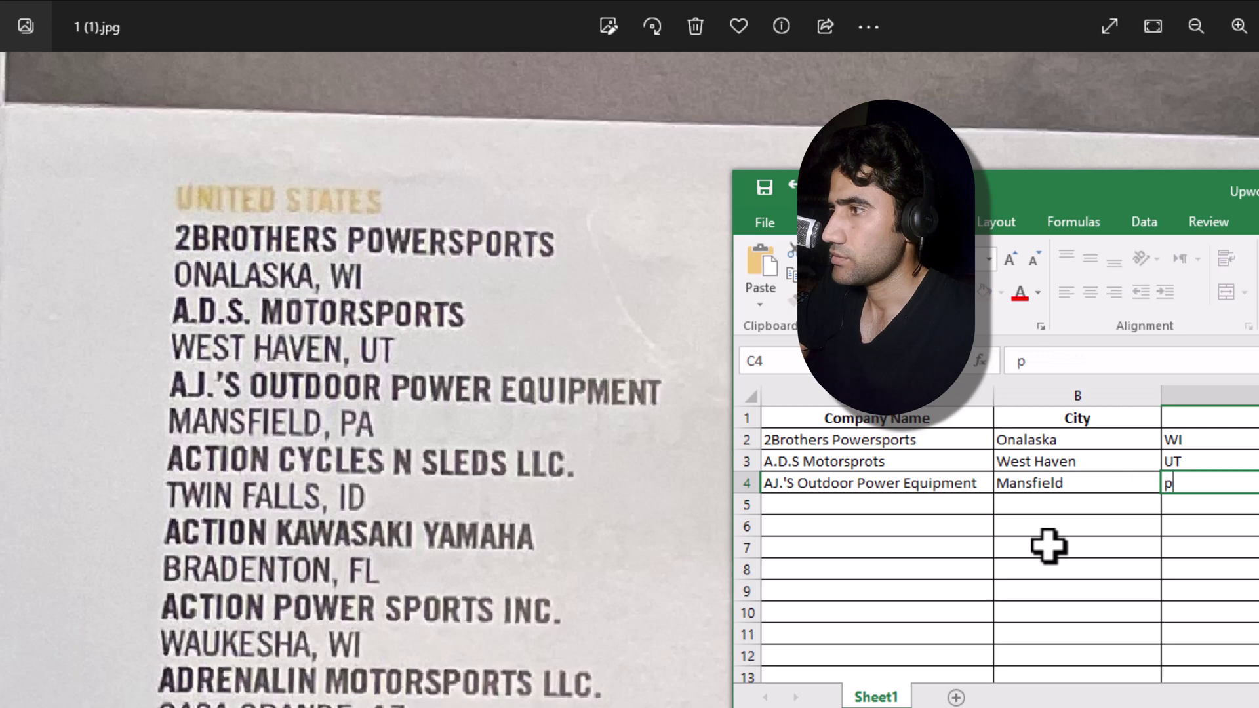
key("BackSpace")
key("BackSpace")
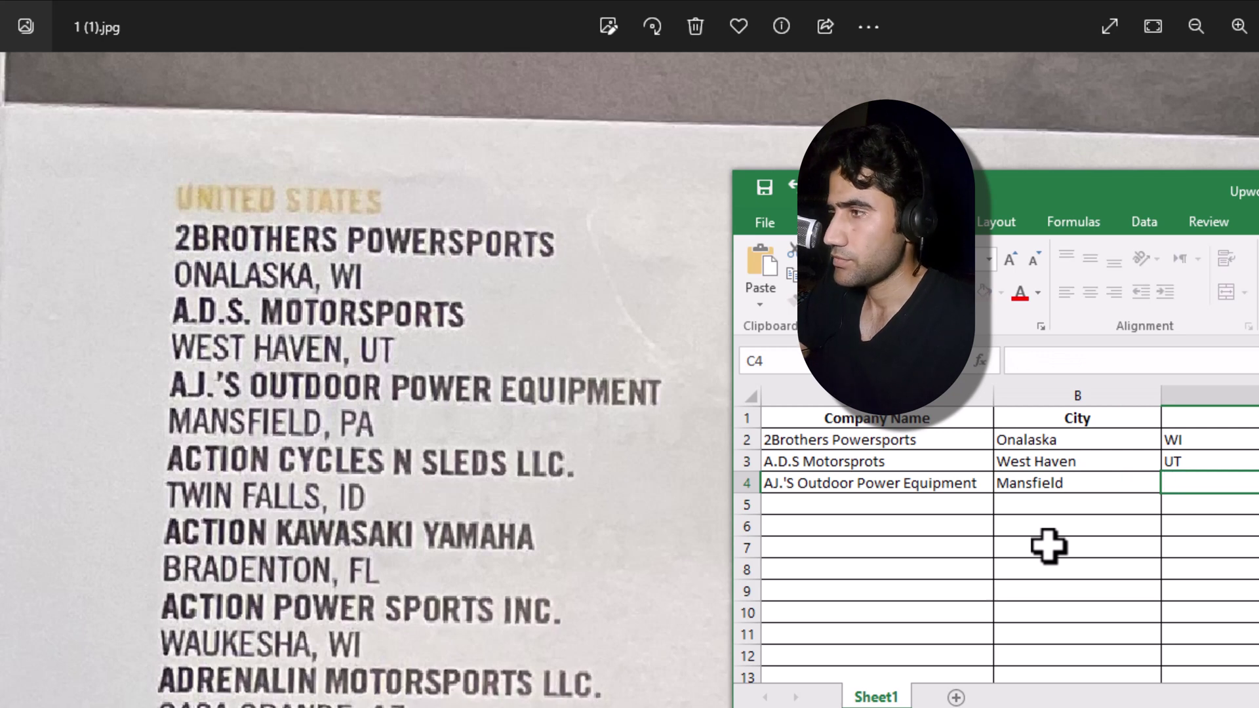
type("PA")
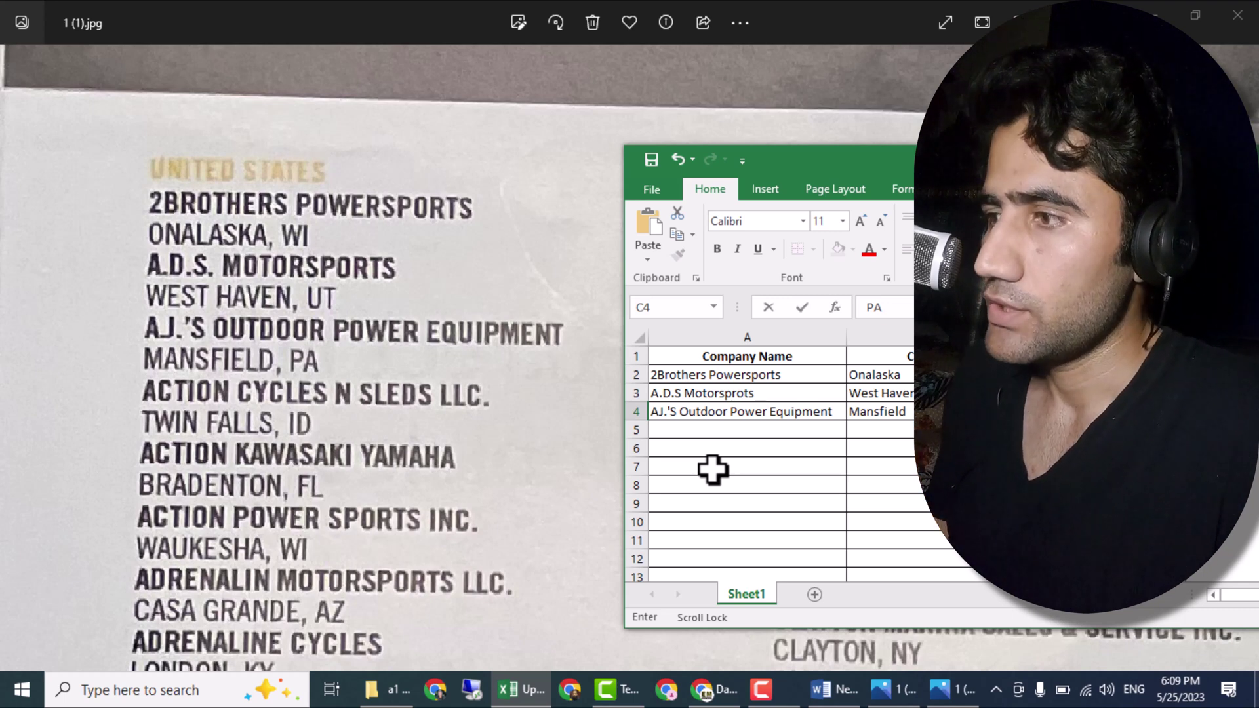
Step: Switch to Chrome and run a Google search for FIVERR in a new tab
left_click(702, 692)
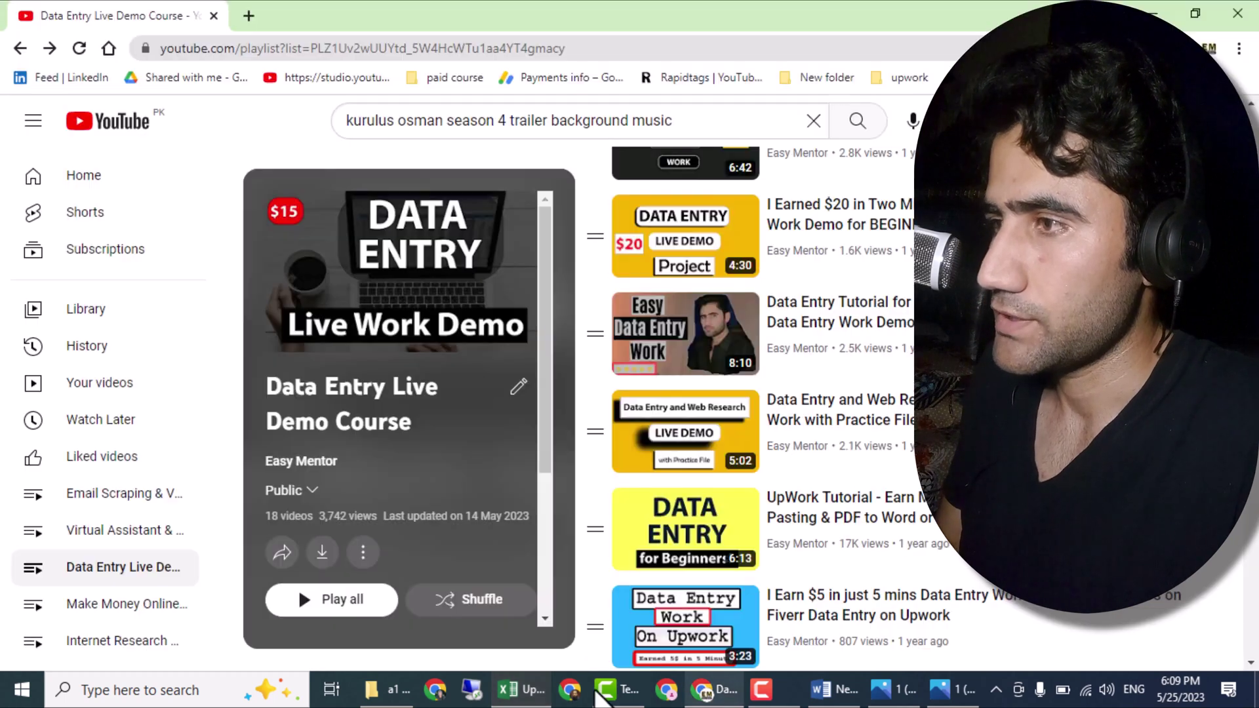
mouse_move(602, 693)
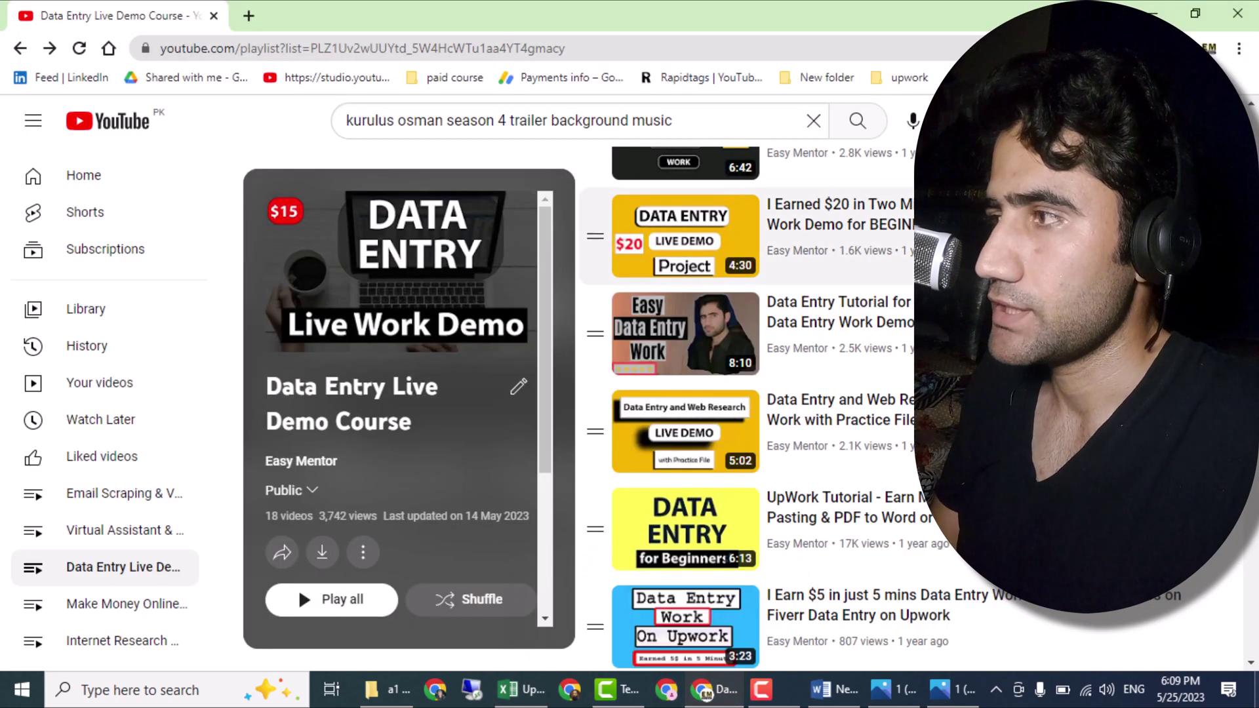
scroll(721, 393, "up", 7)
scroll(721, 393, "down", 2)
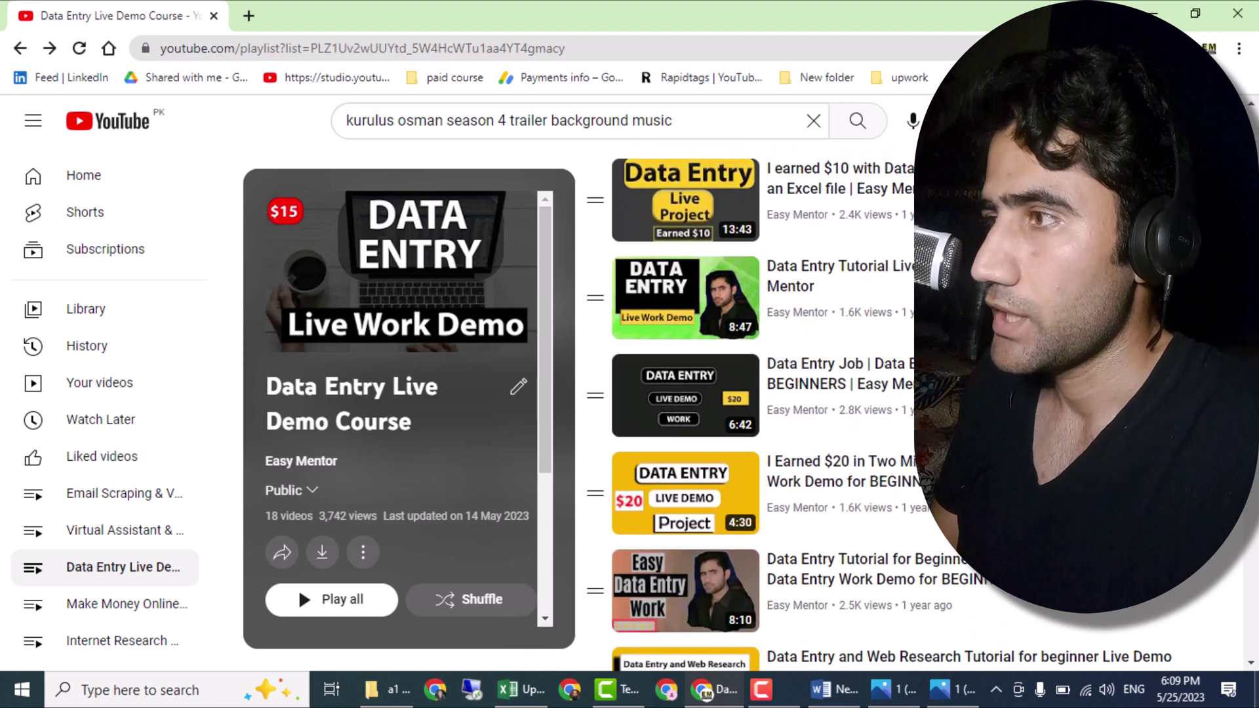
scroll(721, 393, "down", 10)
scroll(721, 393, "up", 13)
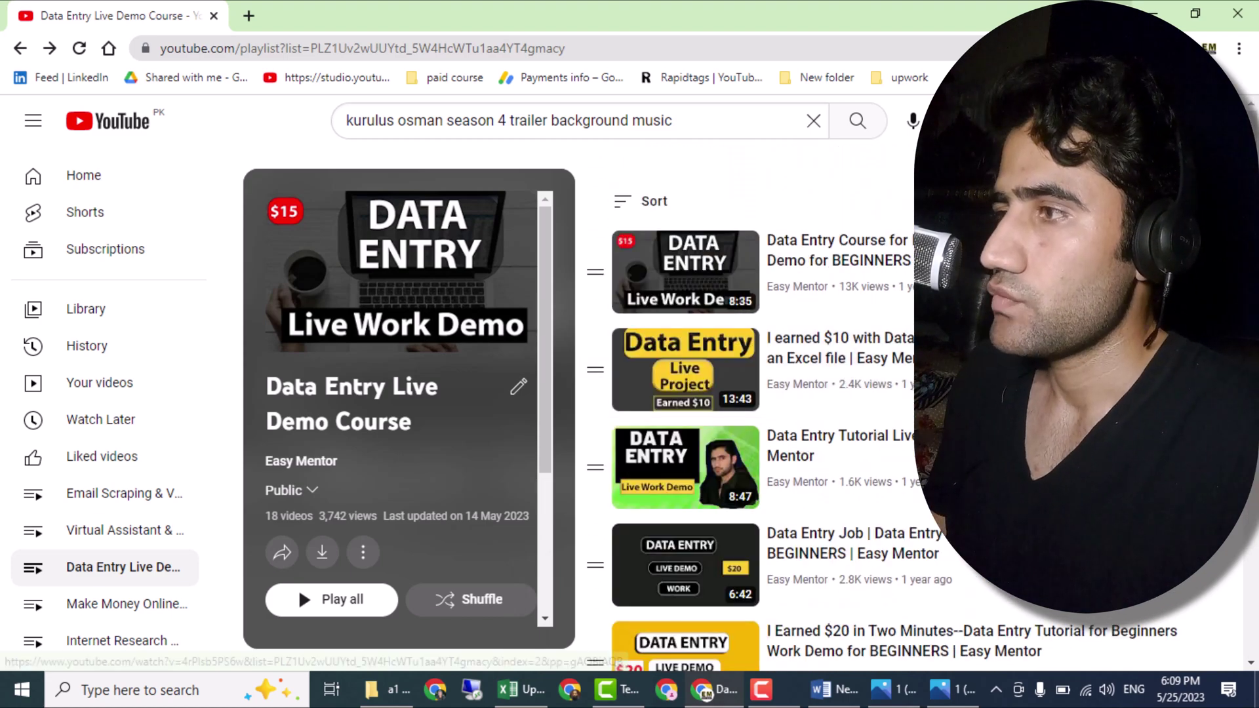
left_click(256, 15)
type("FIVE")
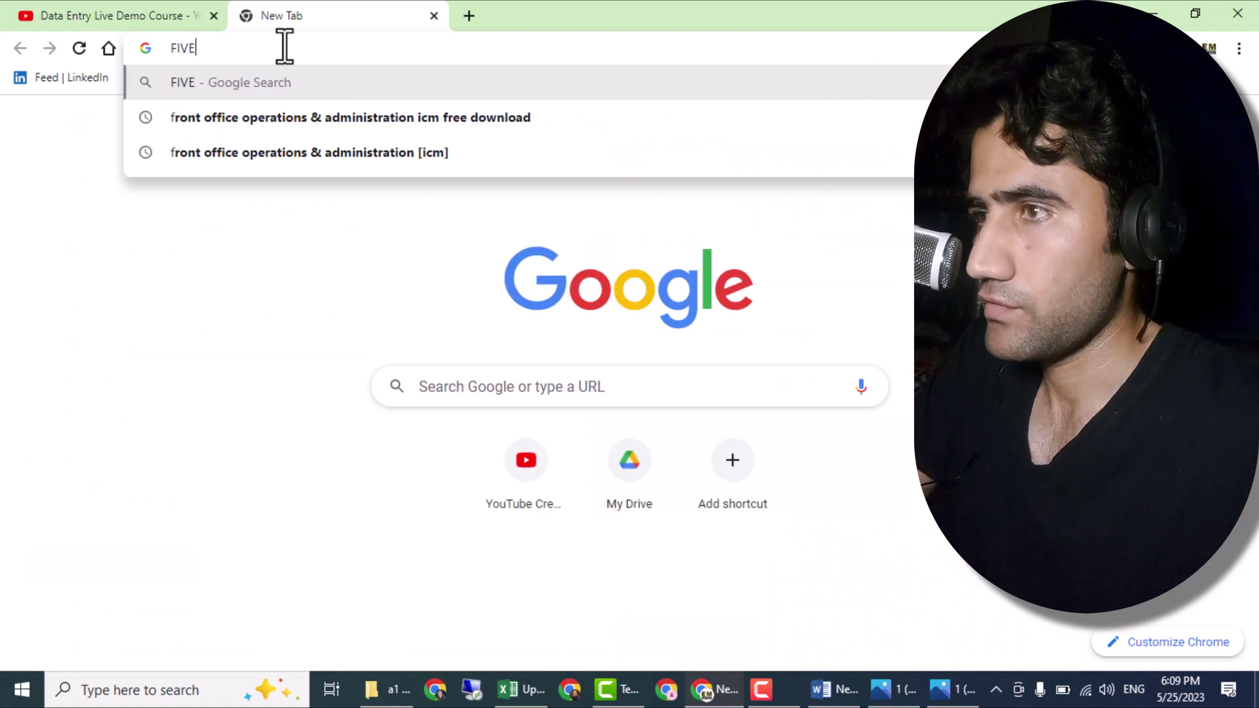
type("RR")
key("Return")
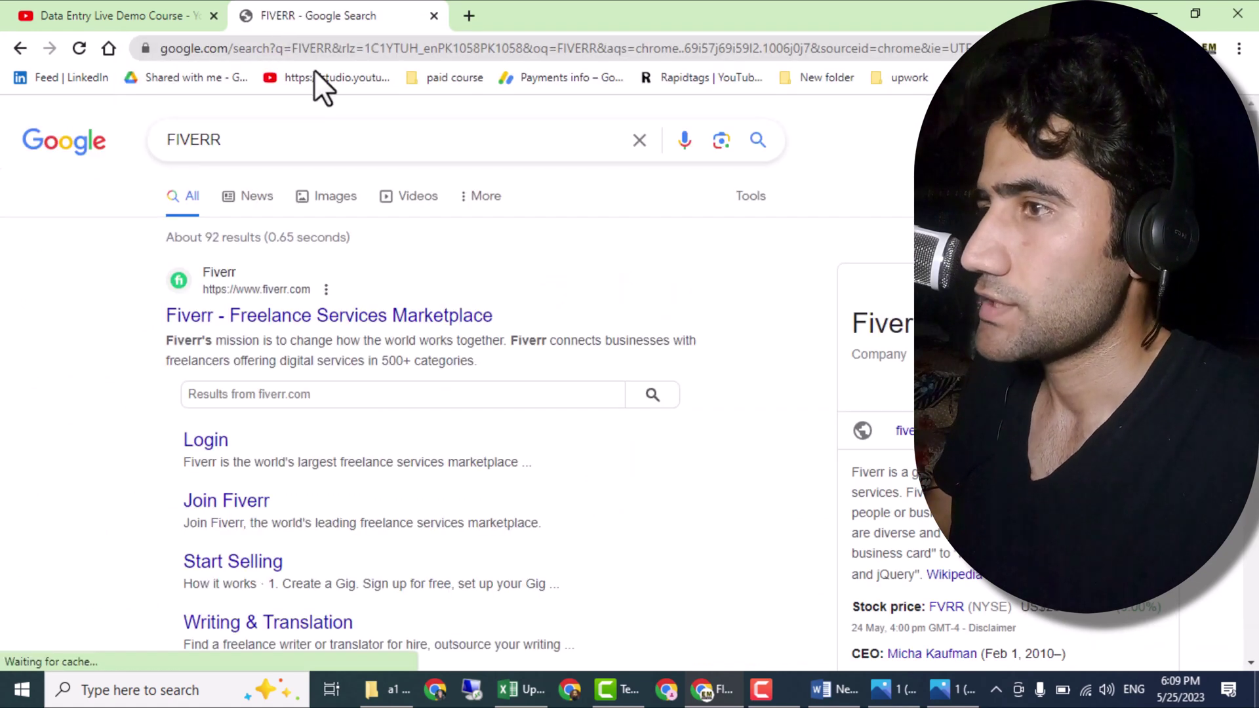
Step: Open the official Fiverr website from the search results
left_click(253, 326)
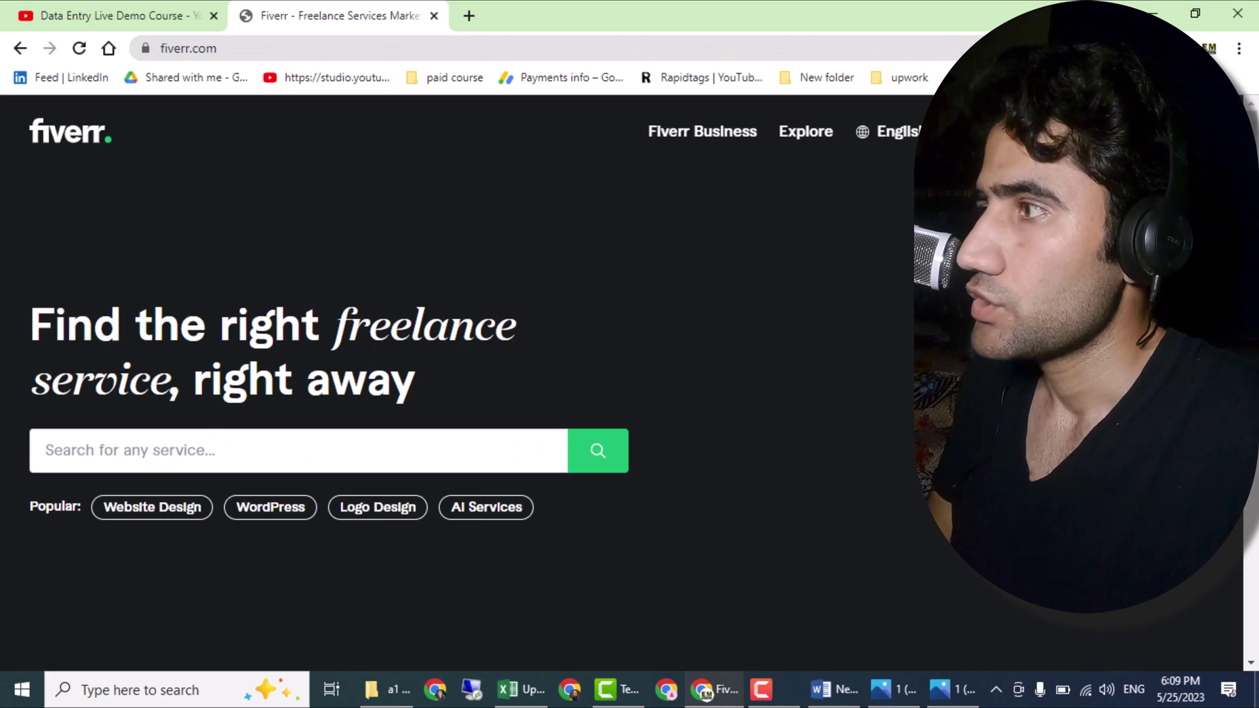
scroll(459, 380, "down", 10)
scroll(459, 380, "up", 10)
scroll(459, 380, "down", 10)
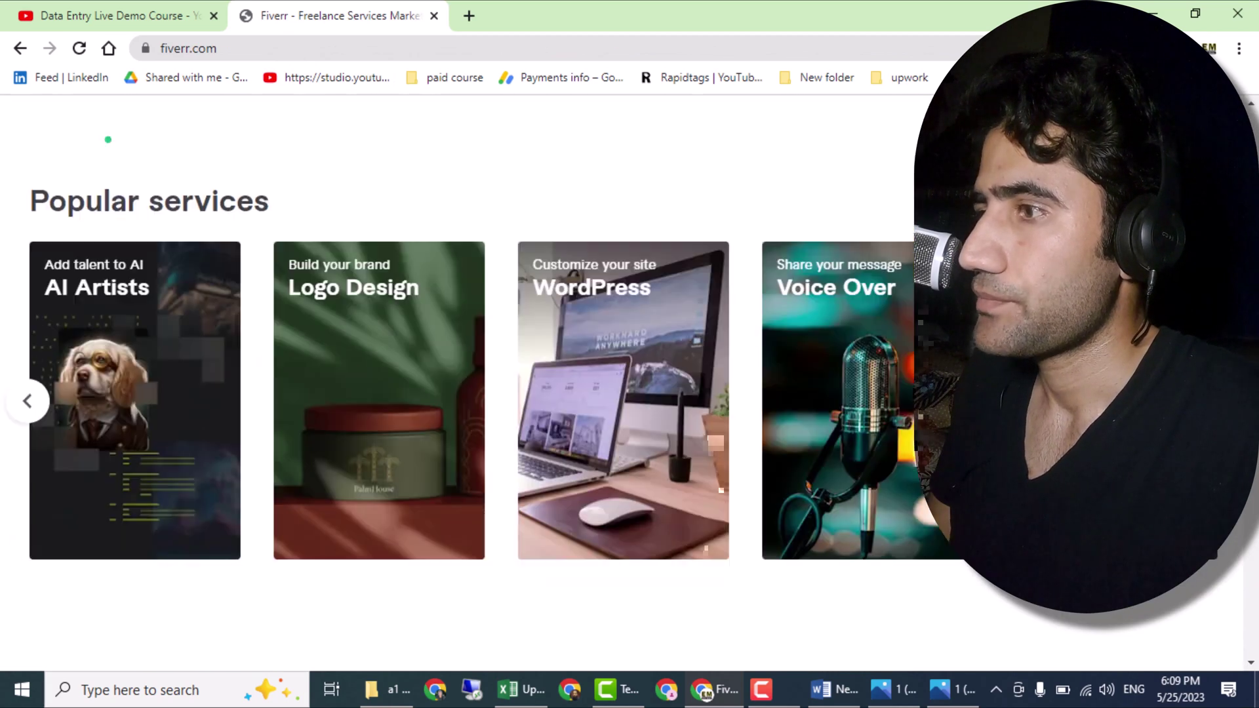
scroll(459, 380, "up", 7)
scroll(639, 276, "up", 4)
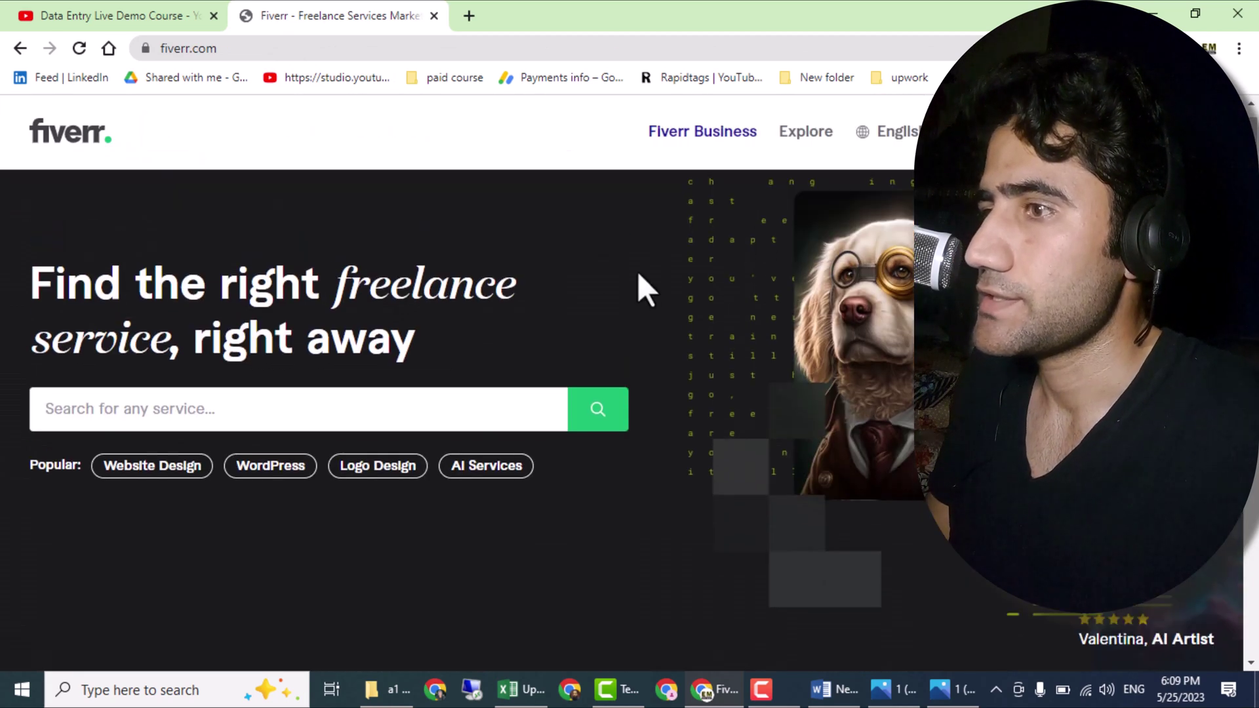
Step: Search Fiverr for DATA ENTRY and browse the 66,233 matching gig cards
left_click(348, 408)
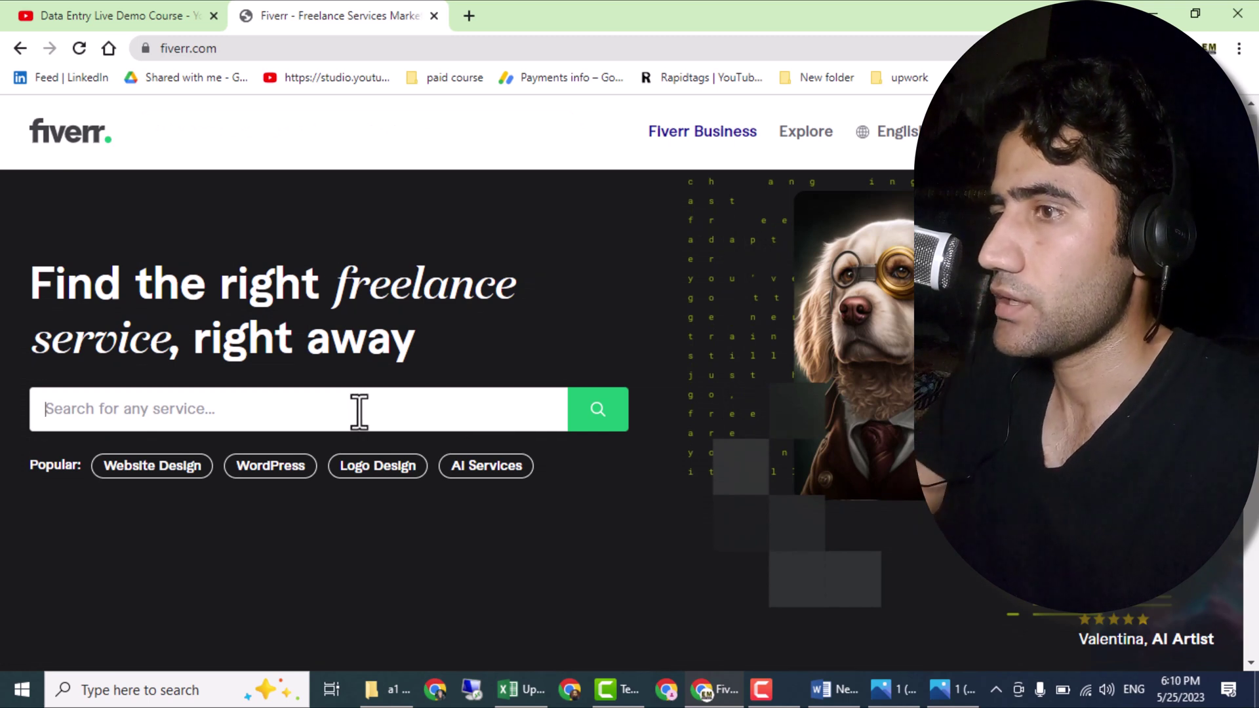
type("DATA ENTRY")
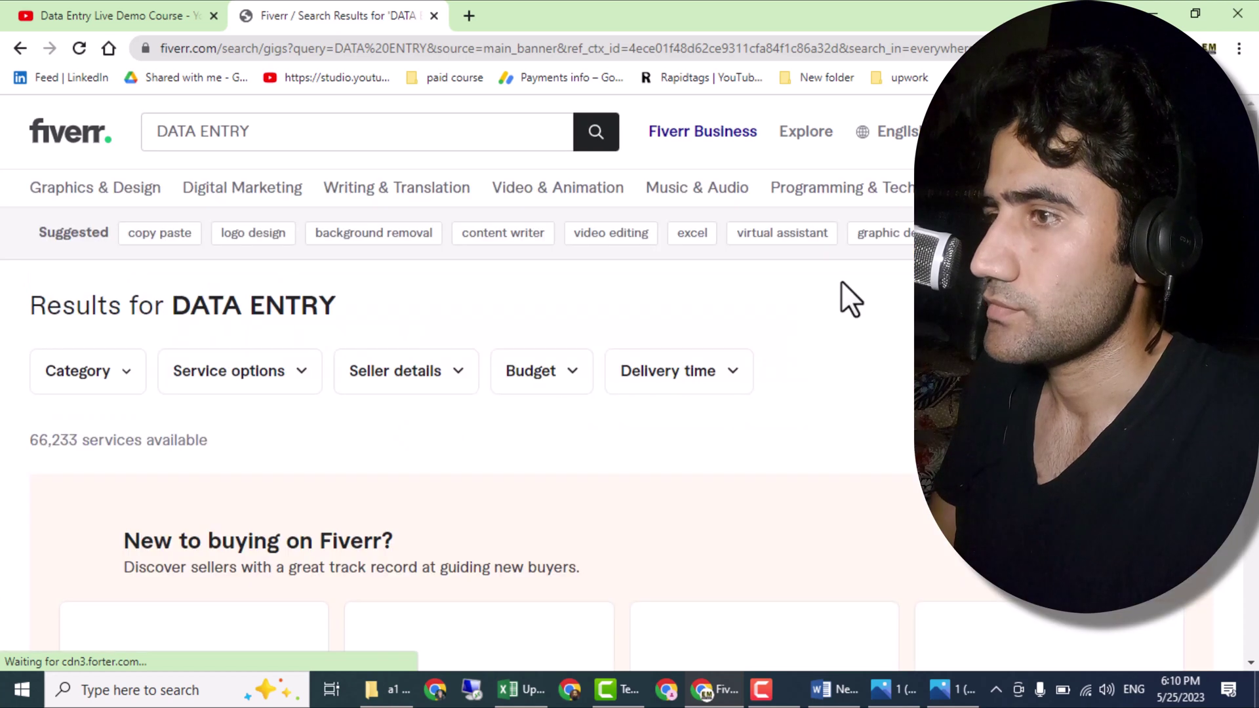
scroll(459, 394, "down", 5)
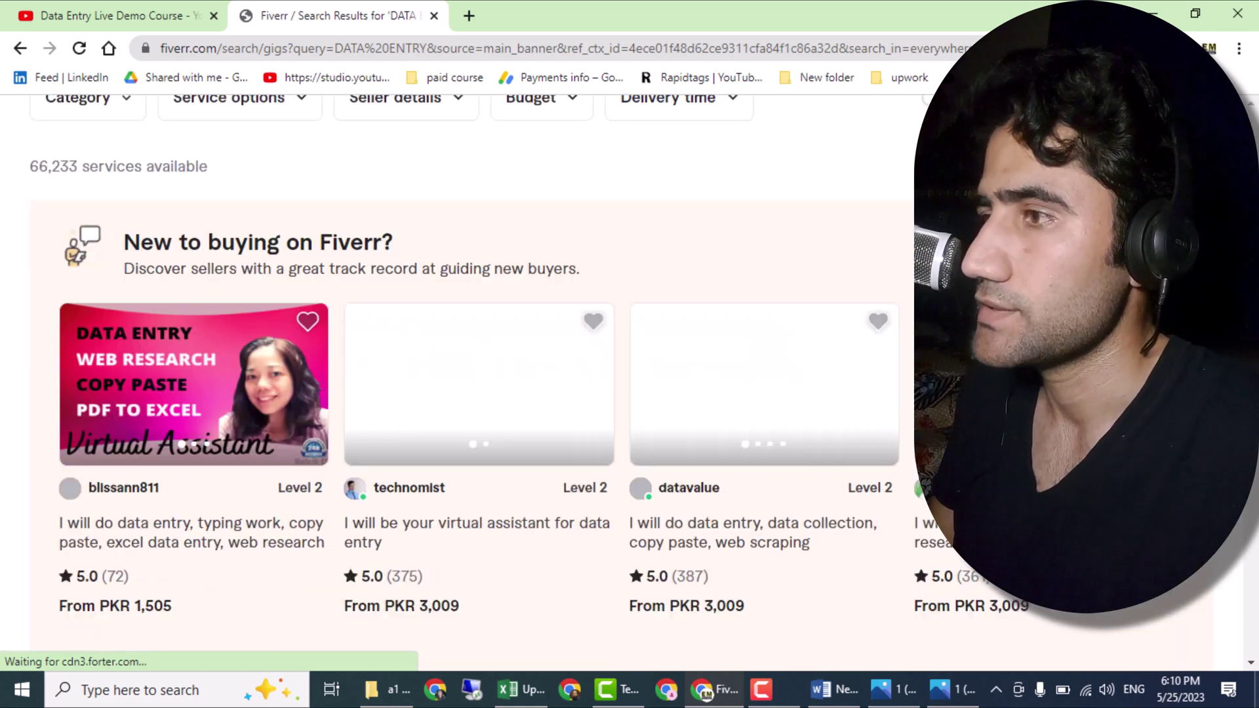
scroll(459, 383, "down", 5)
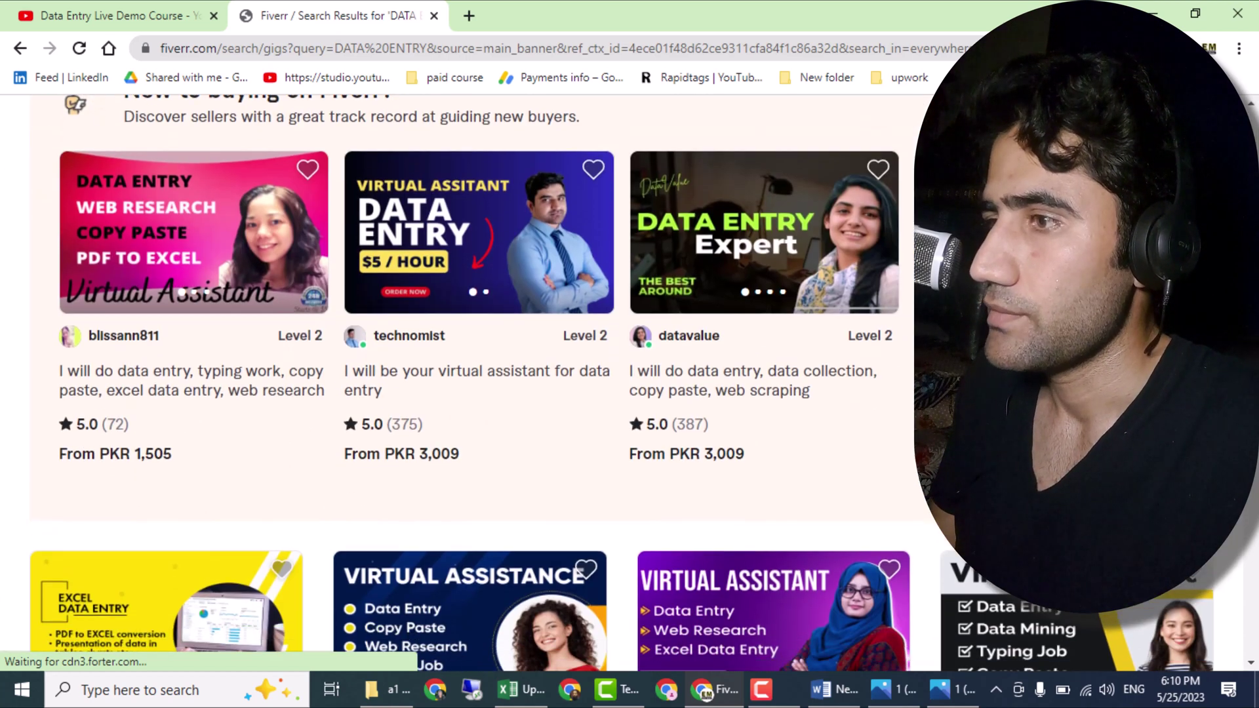
scroll(459, 384, "down", 3)
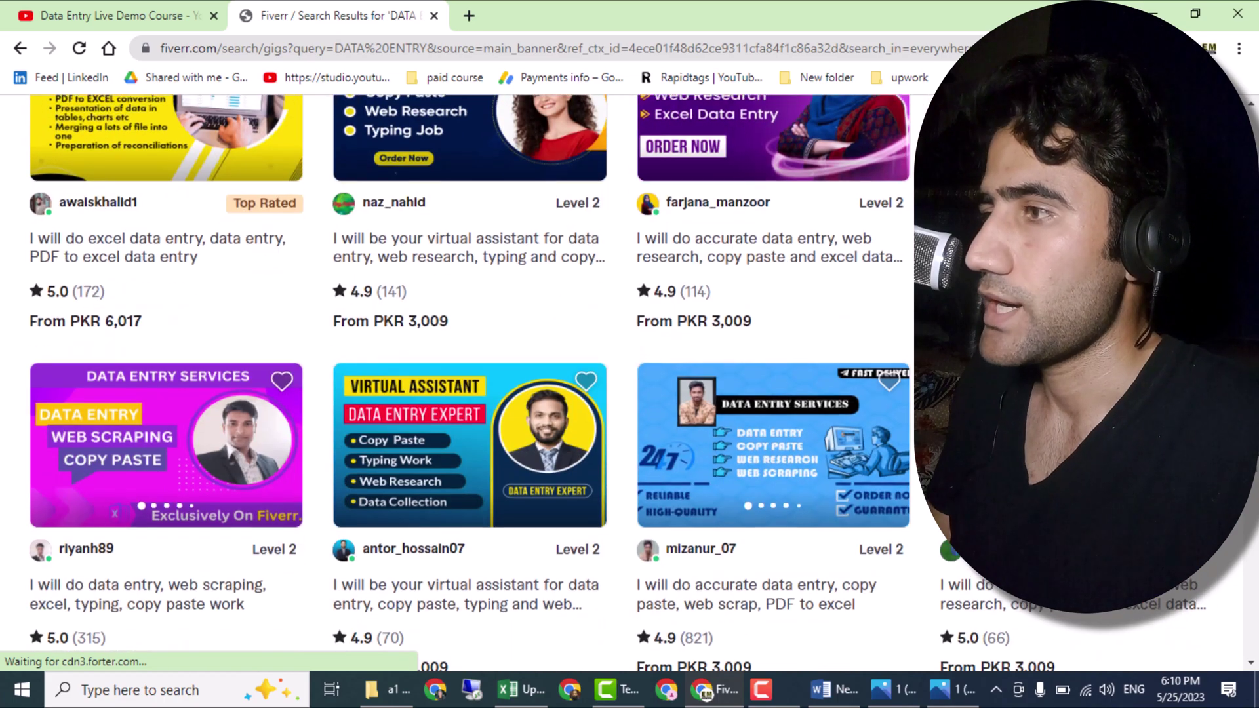
scroll(459, 384, "up", 12)
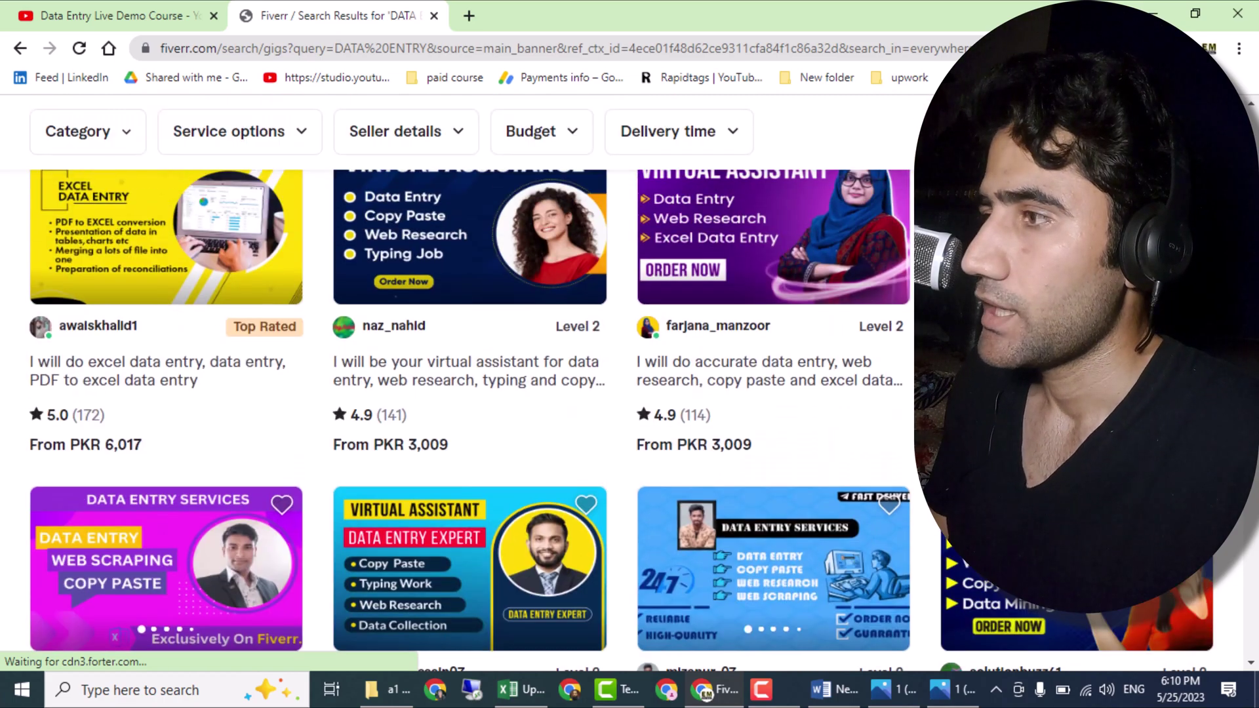
scroll(459, 383, "down", 7)
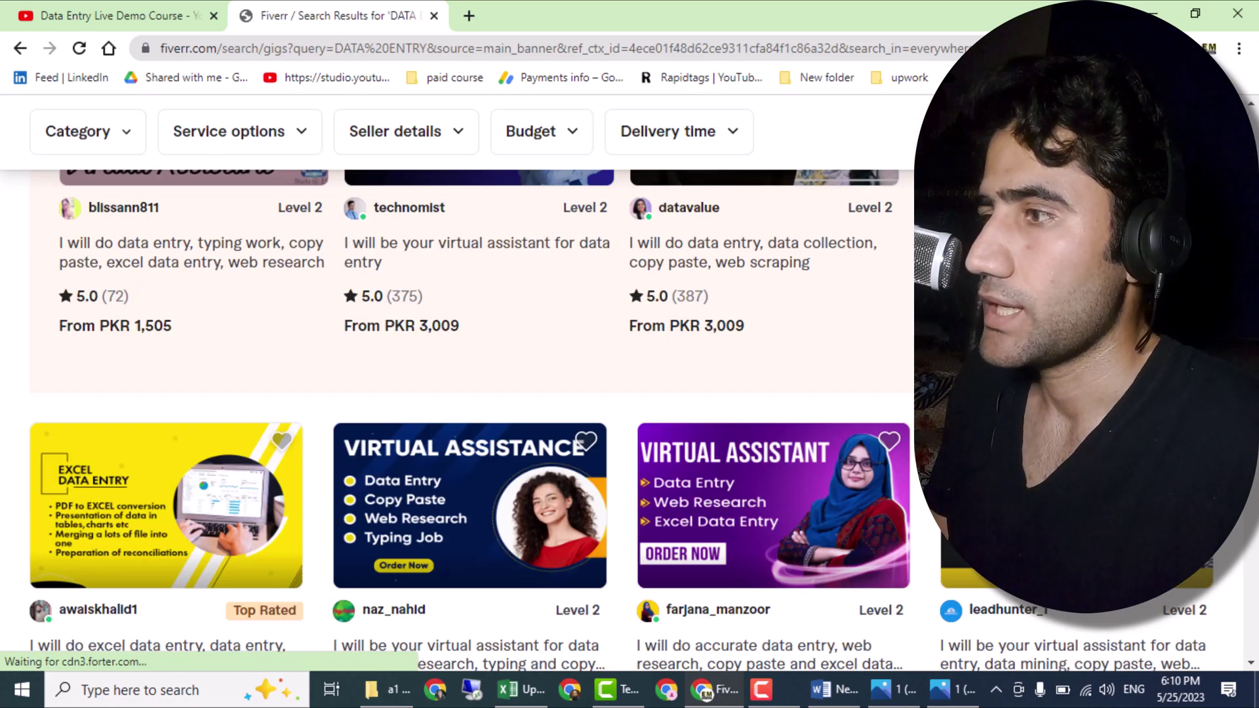
scroll(459, 383, "down", 7)
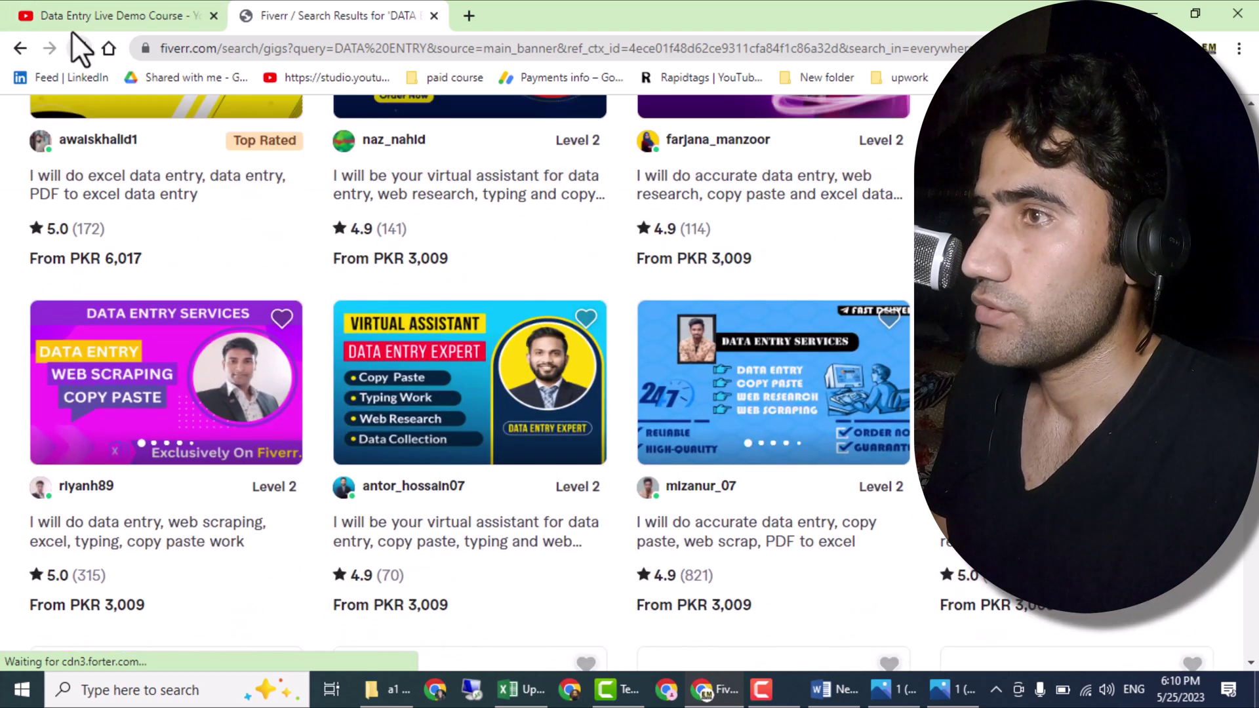
Step: Browse the Data Entry Live Demo Course playlist, then switch via the Fiverr tab to the other Chrome window
left_click(70, 13)
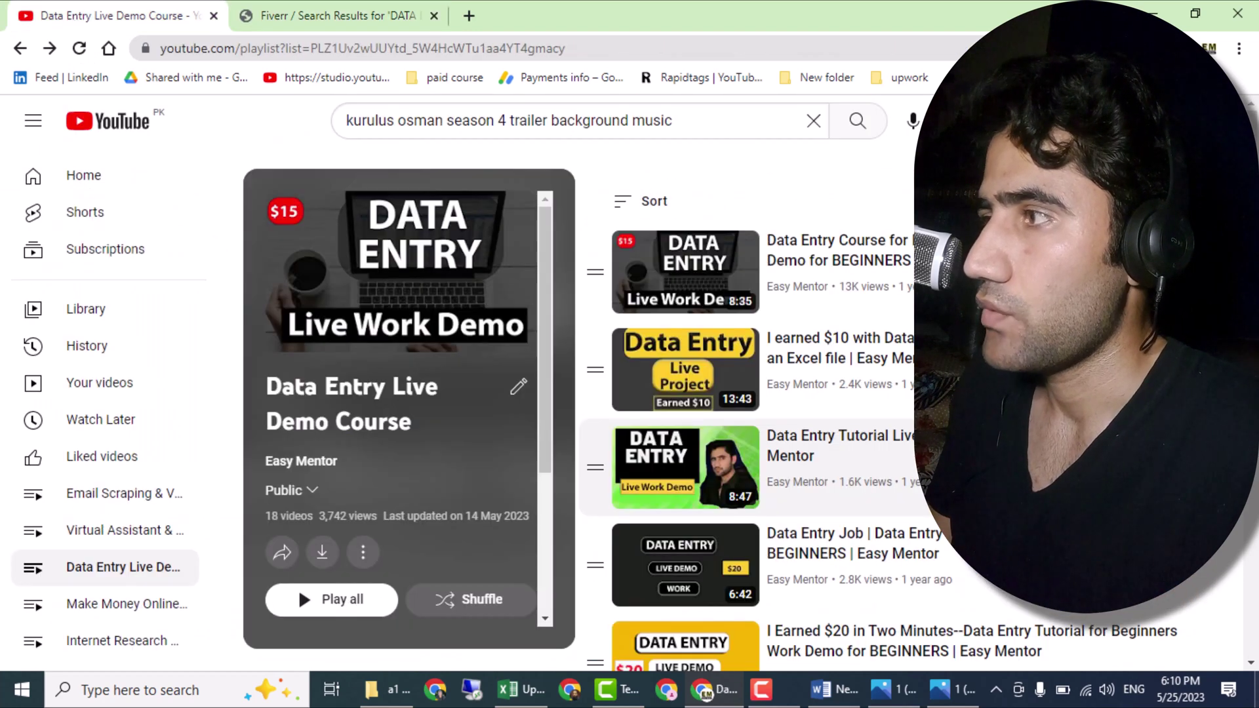
scroll(722, 420, "down", 13)
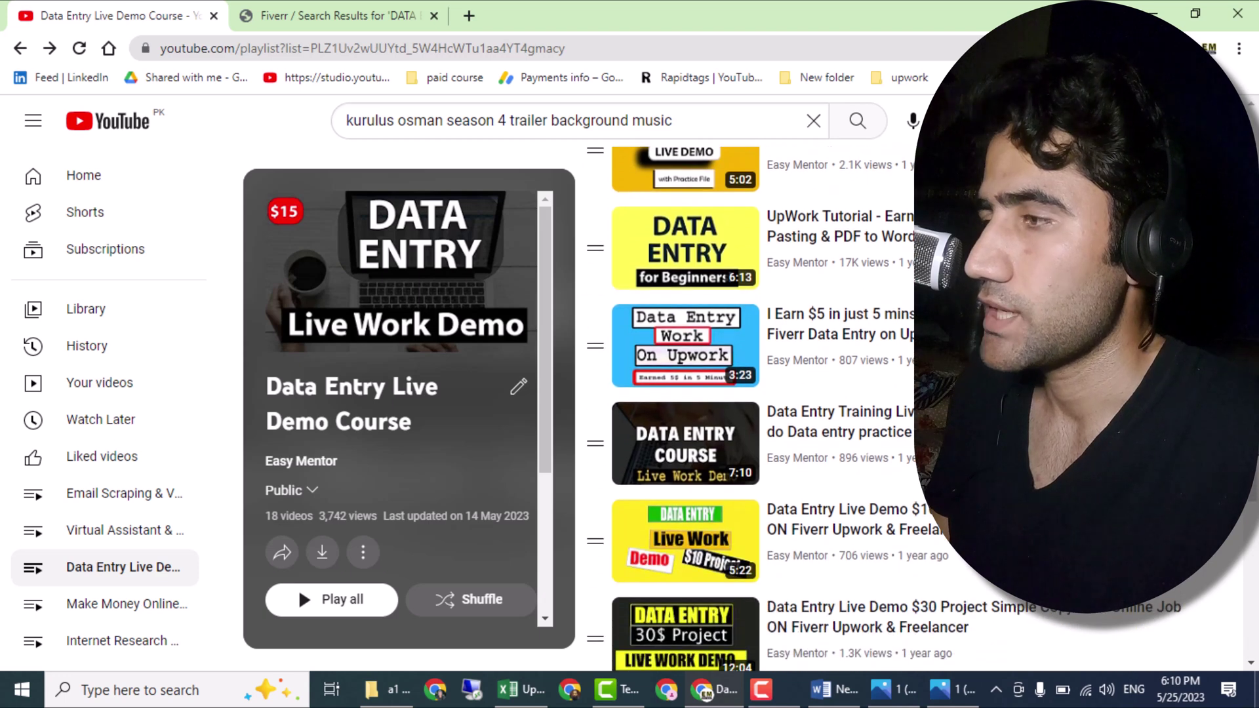
scroll(722, 420, "up", 13)
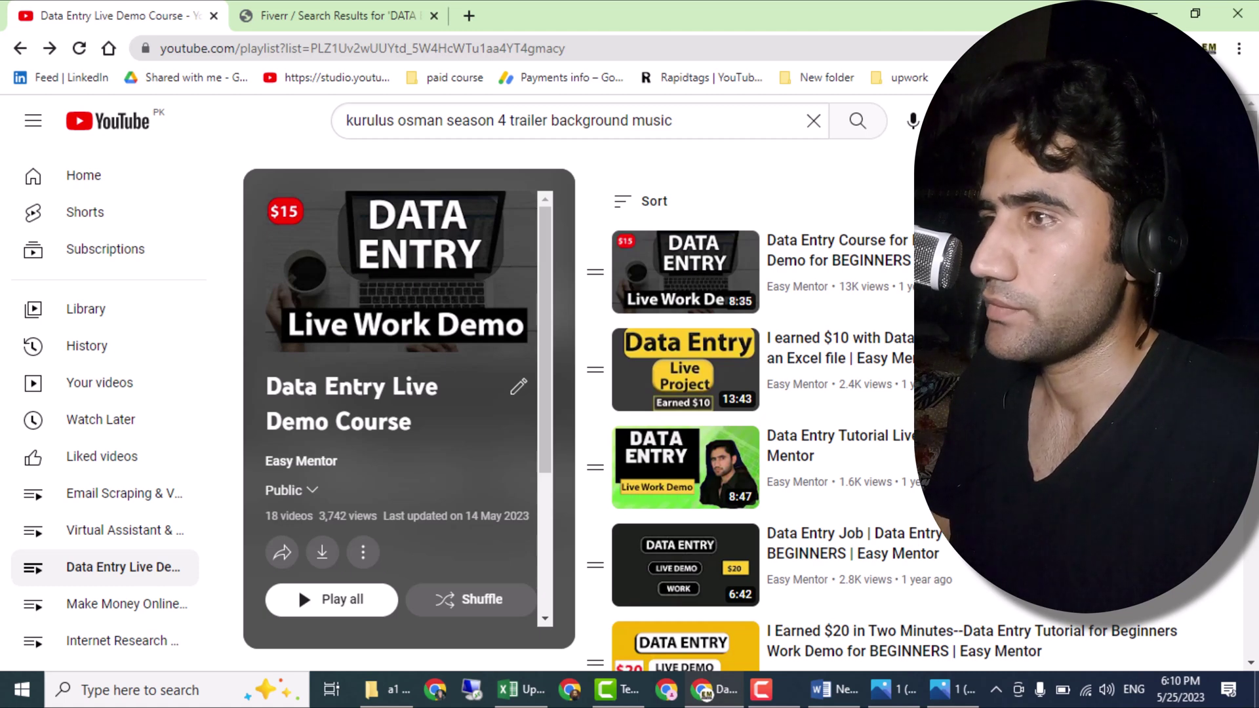
left_click(349, 9)
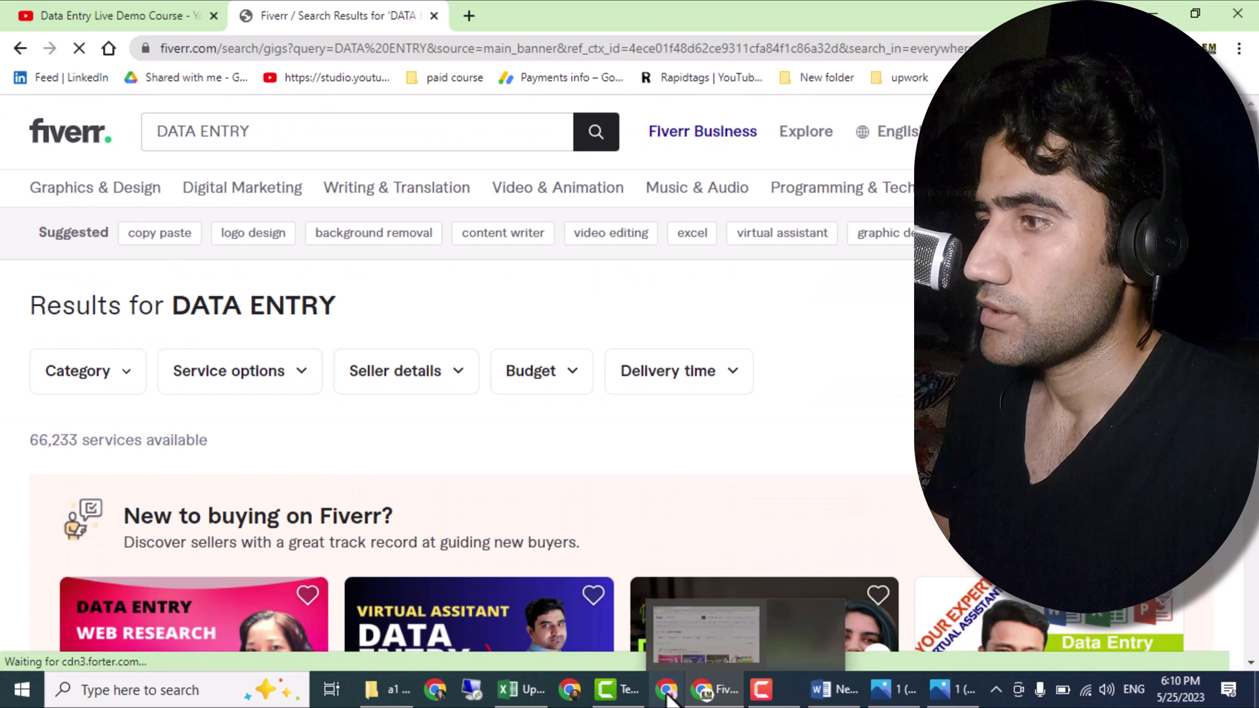
left_click(663, 699)
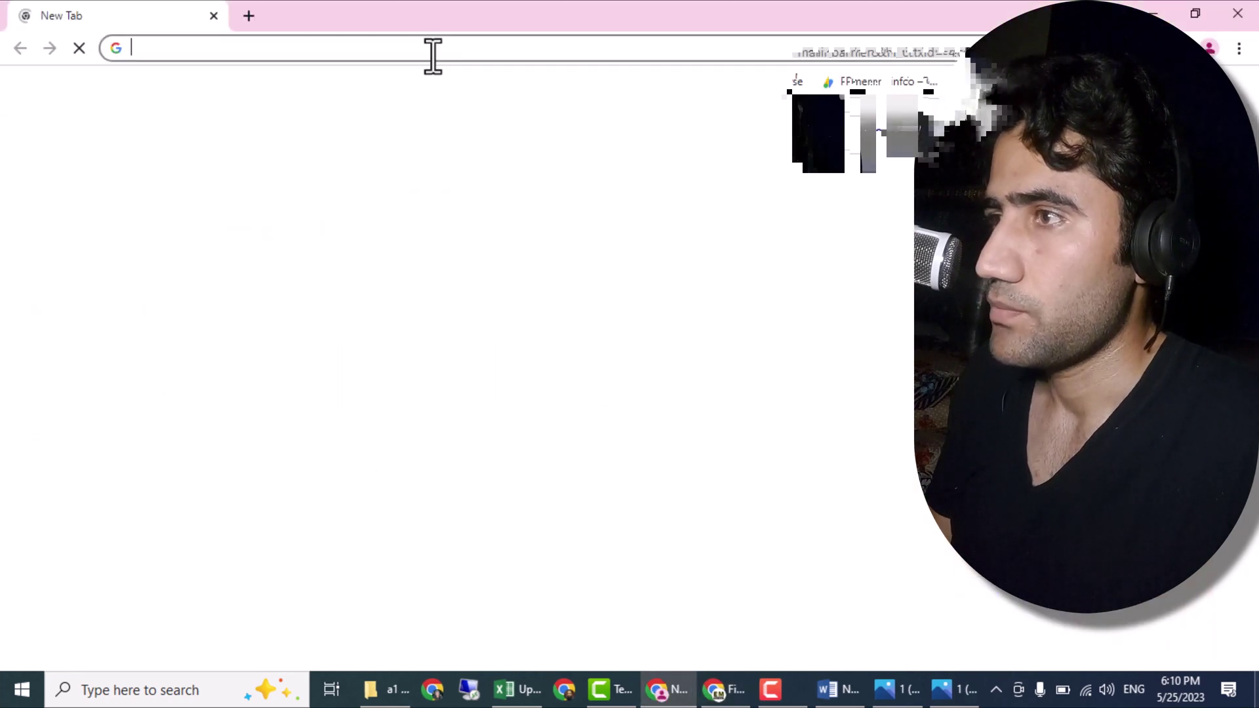
Step: Google 'upwork' and open the 'Upwork | The World's Work Marketplace' result
left_click(411, 48)
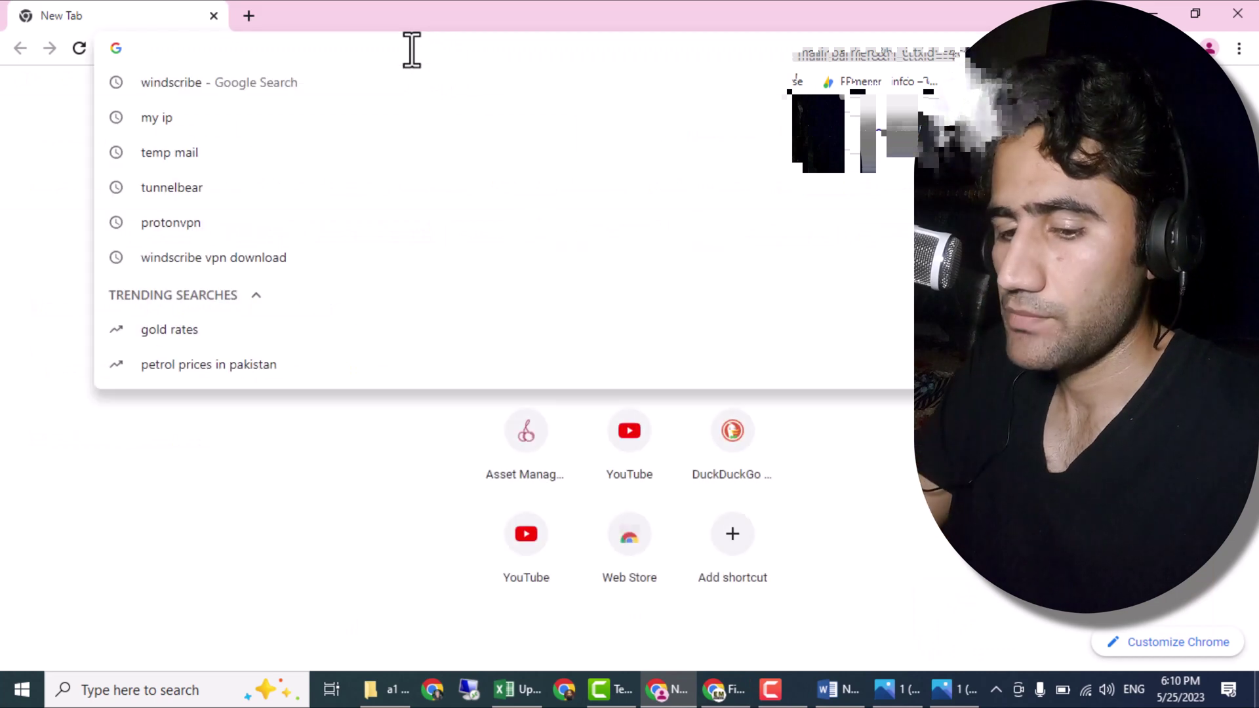
type("UPWOR")
key("BackSpace")
type("OR")
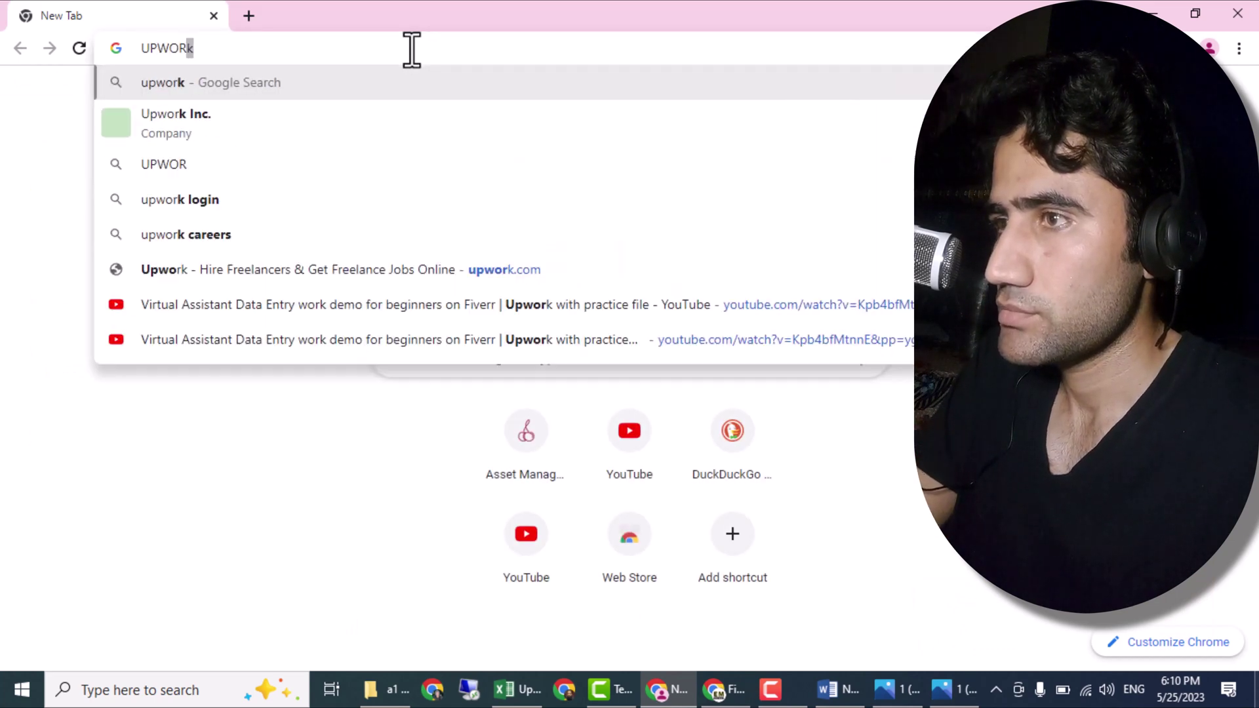
key("Return")
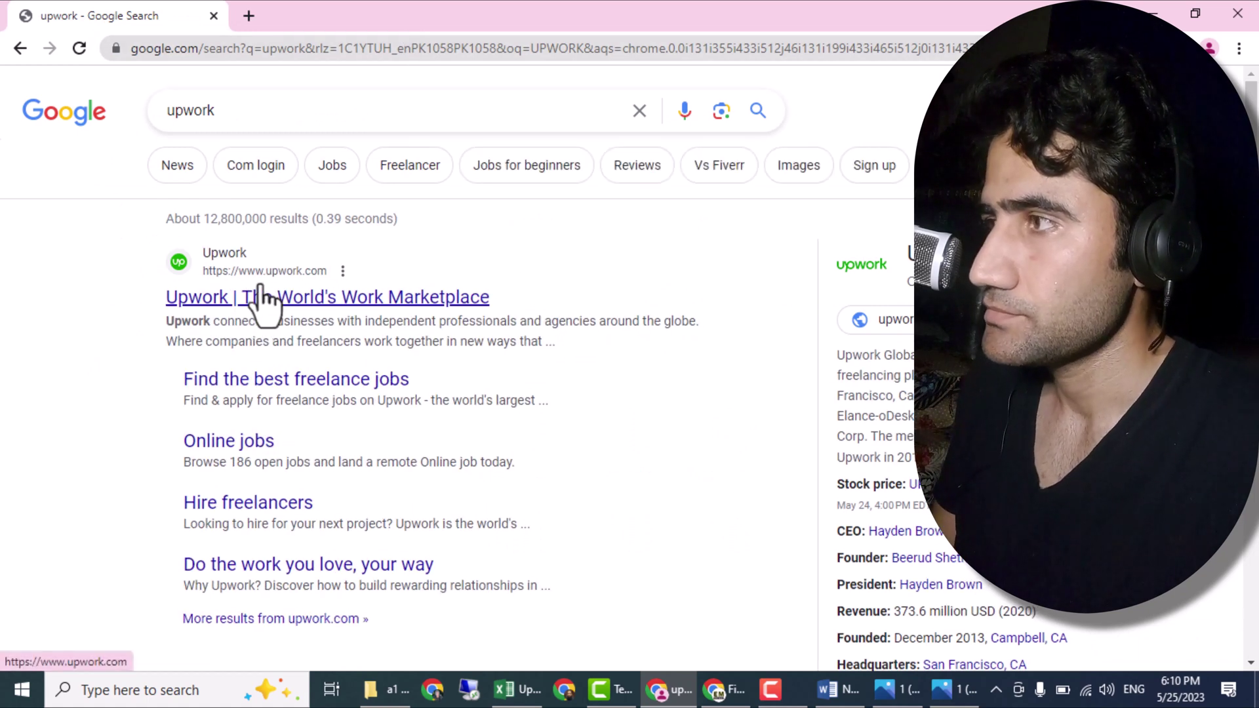
left_click(262, 295)
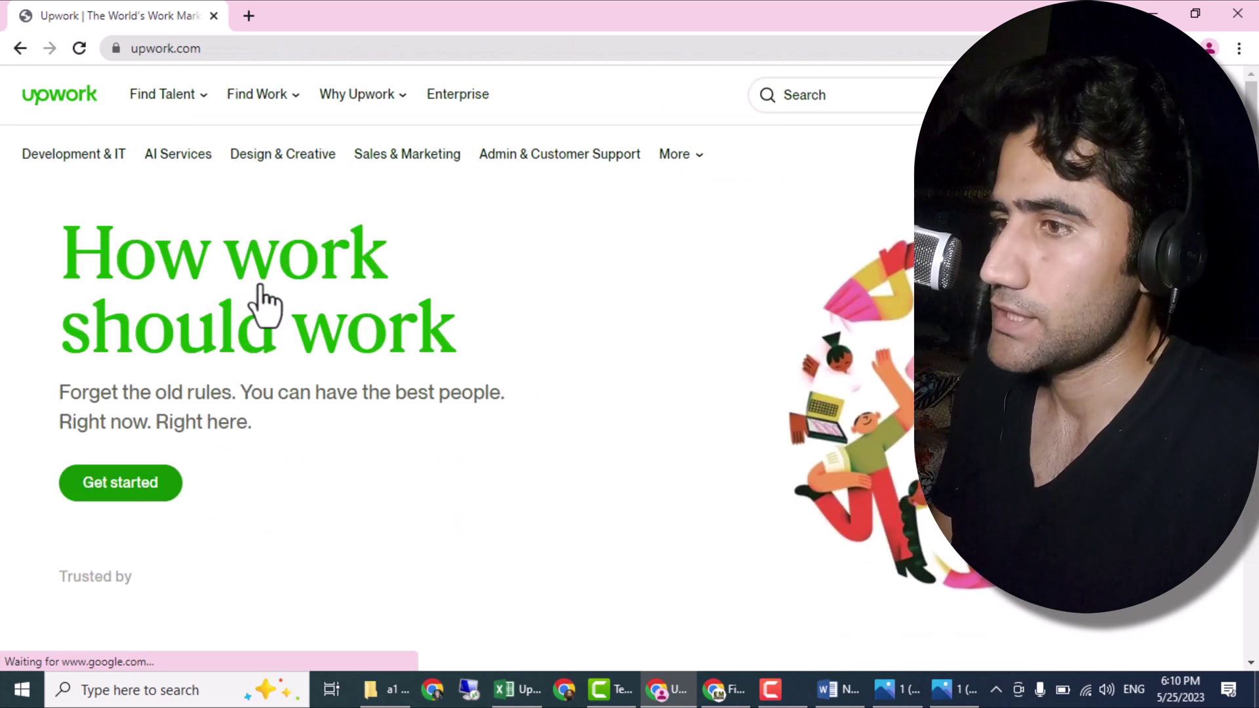
Step: Search Upwork for 'DATA ENTRY' to list top freelancers with hourly rates and success scores
left_click_drag(1251, 118, 1251, 265)
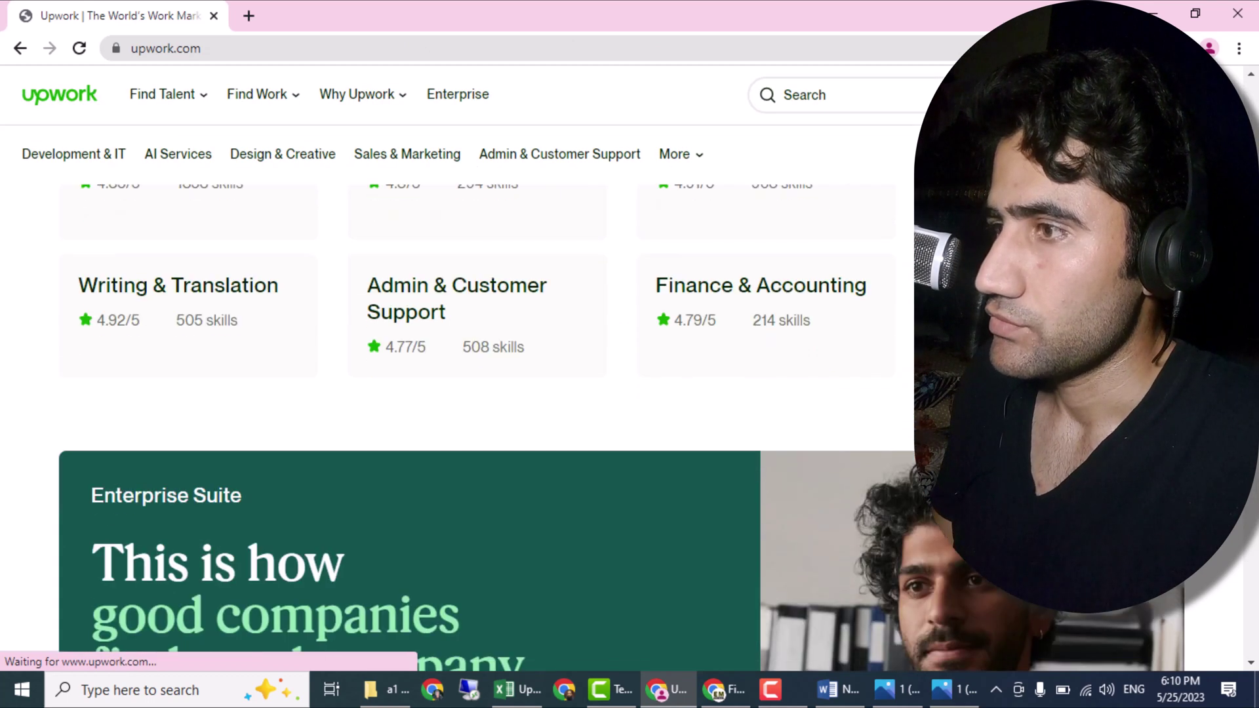
scroll(459, 419, "up", 10)
scroll(459, 419, "down", 5)
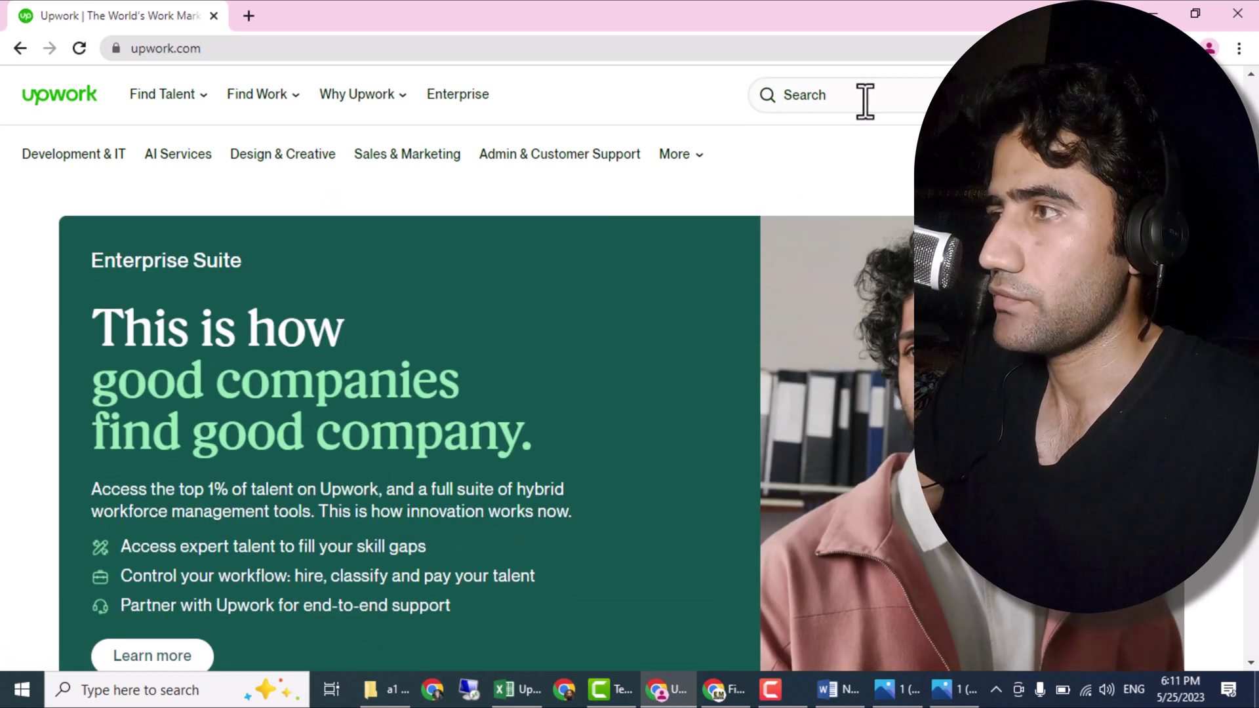
left_click(865, 102)
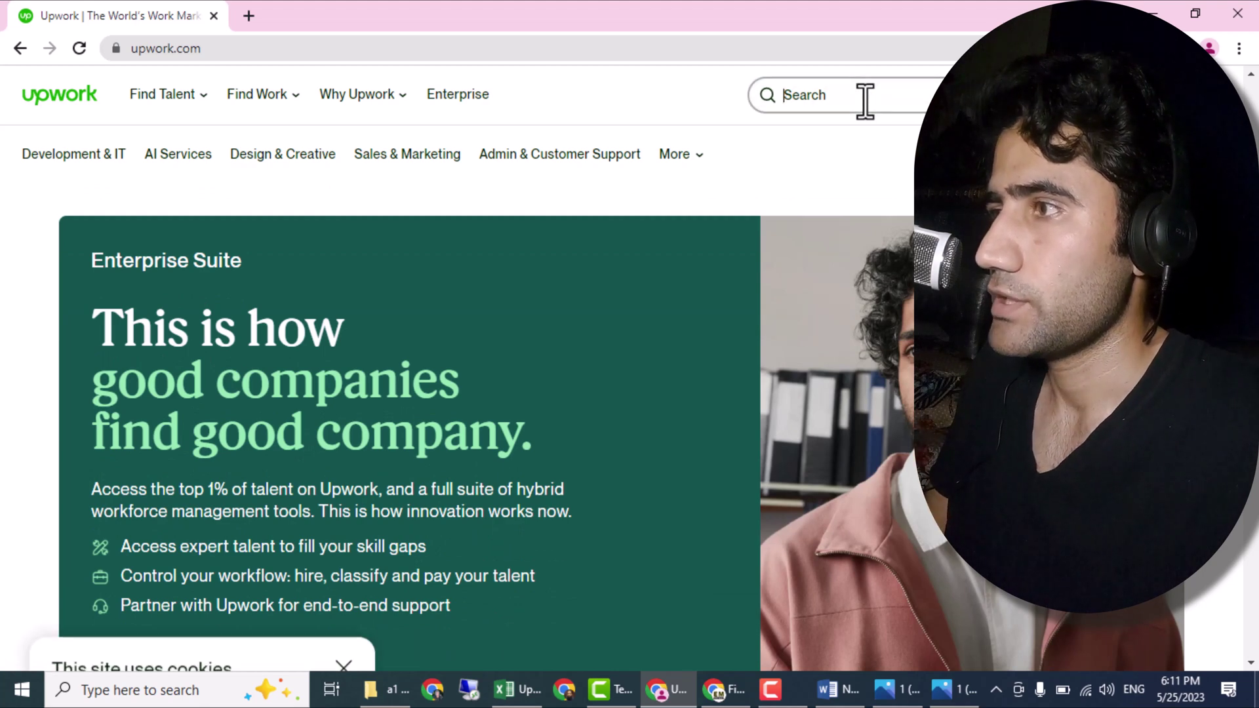
type("DATA E")
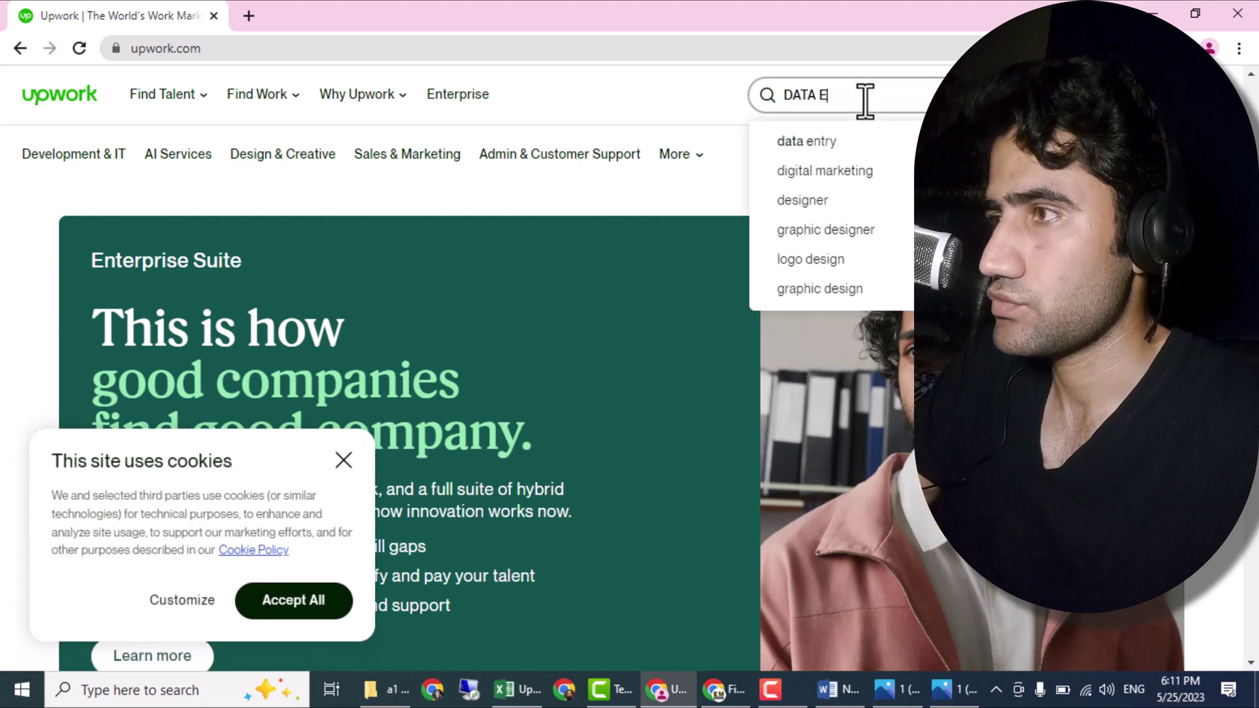
type("NTRY")
key("Return")
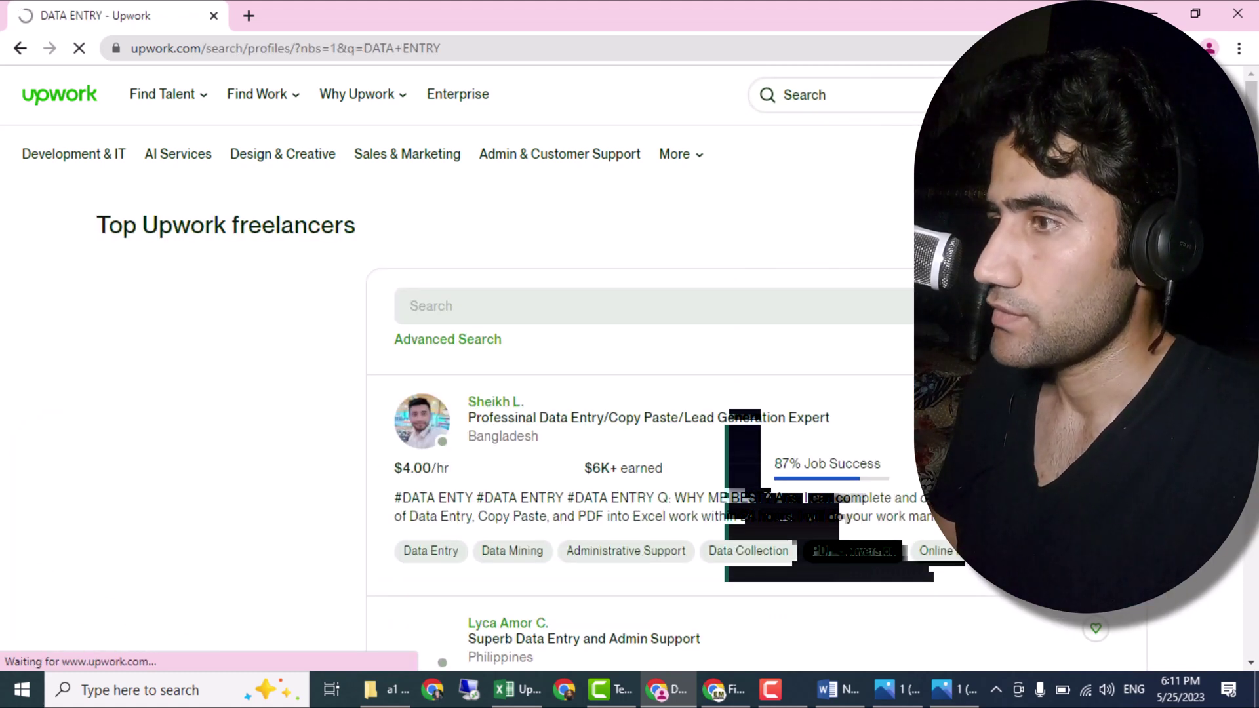
scroll(526, 313, "down", 2)
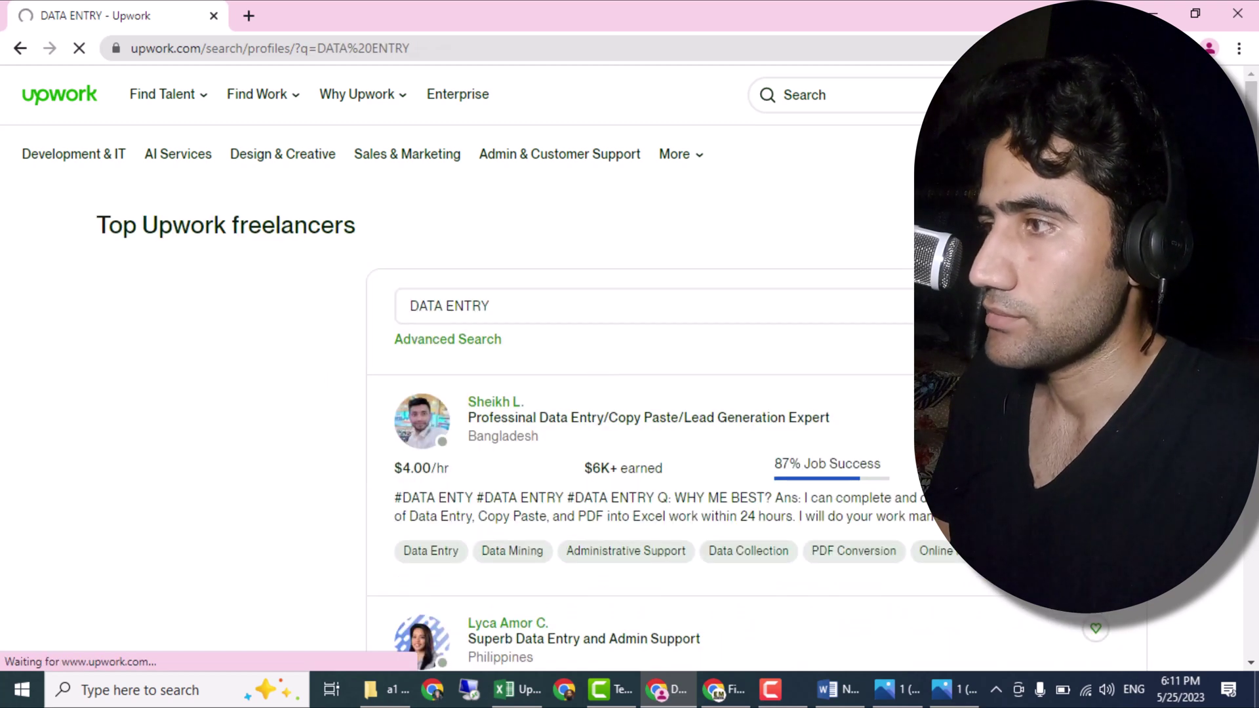
scroll(639, 426, "down", 4)
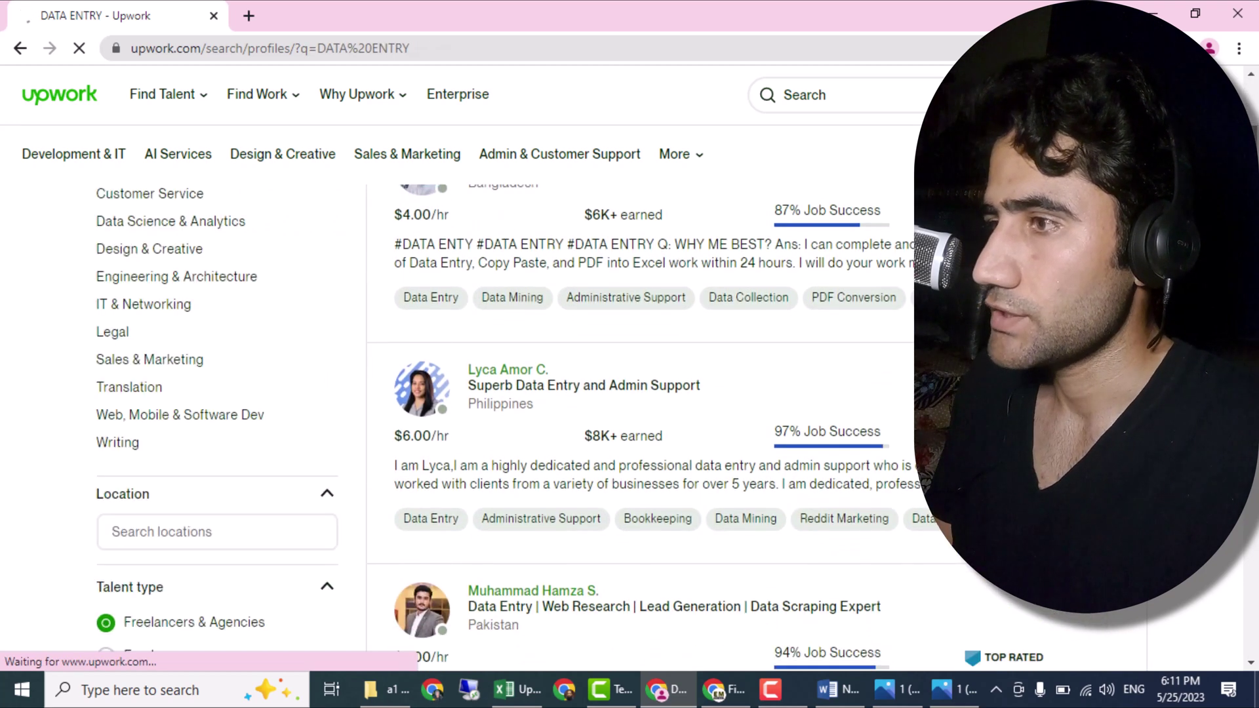